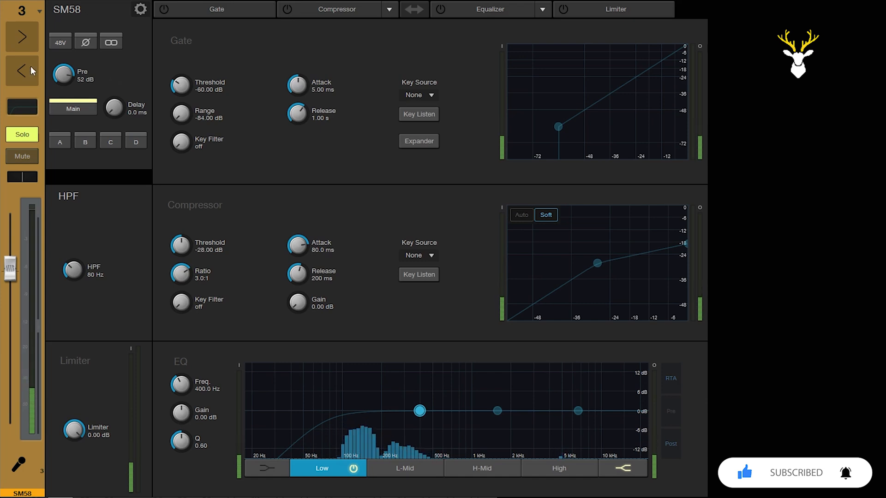
# - Try the SM58 channel's preamp gain at 10 dB and 60 dB, and settle it at 54 dB
pyautogui.doubleClick(87, 80)
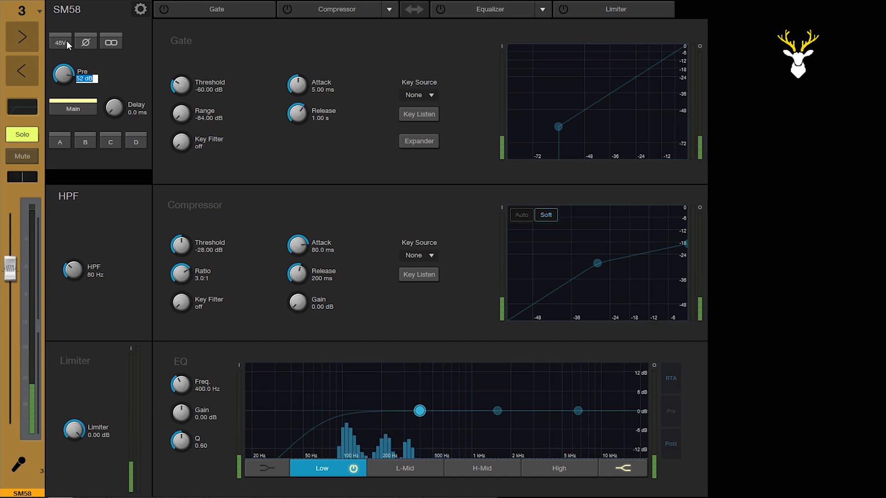
pyautogui.click(106, 80)
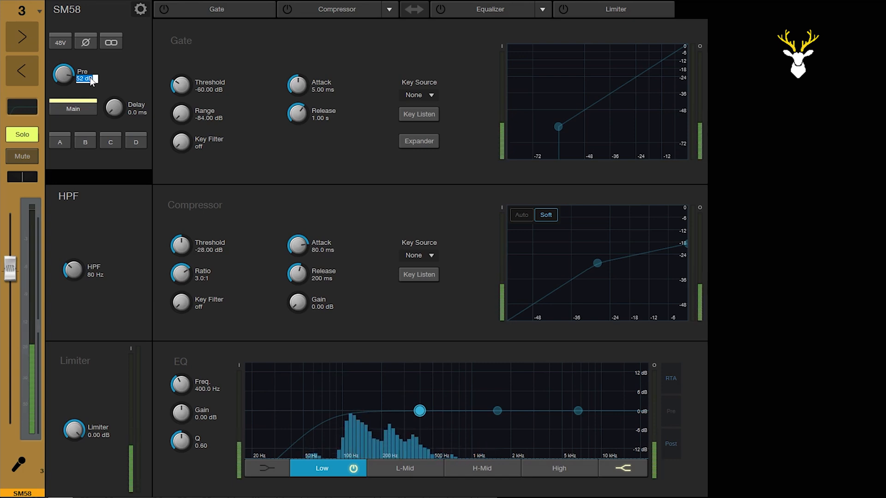
pyautogui.write('10')
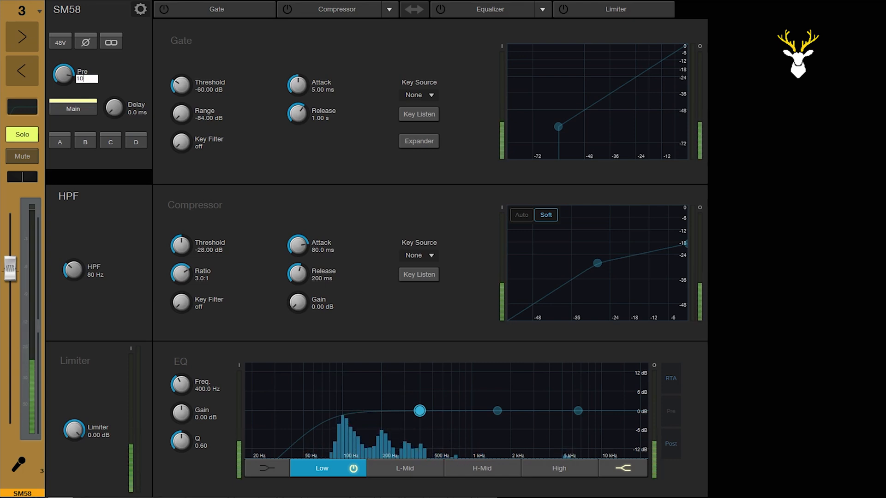
pyautogui.press('Return')
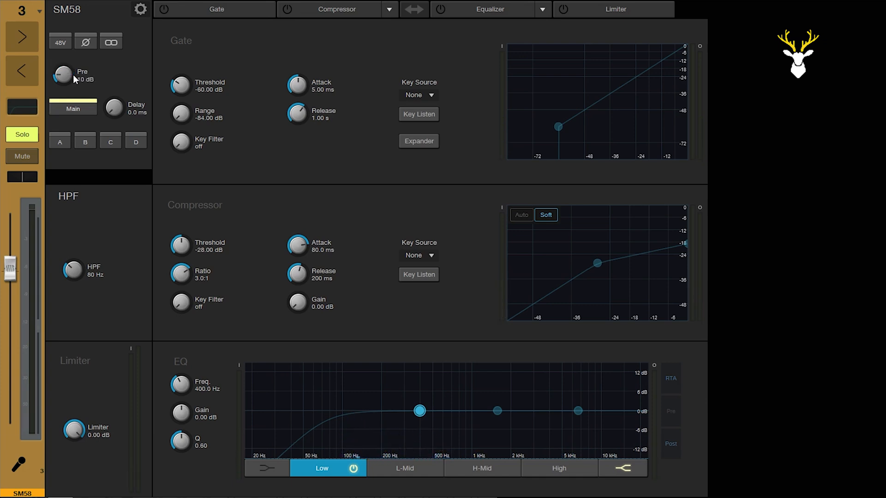
pyautogui.moveTo(73, 74); pyautogui.dragTo(73, 0)
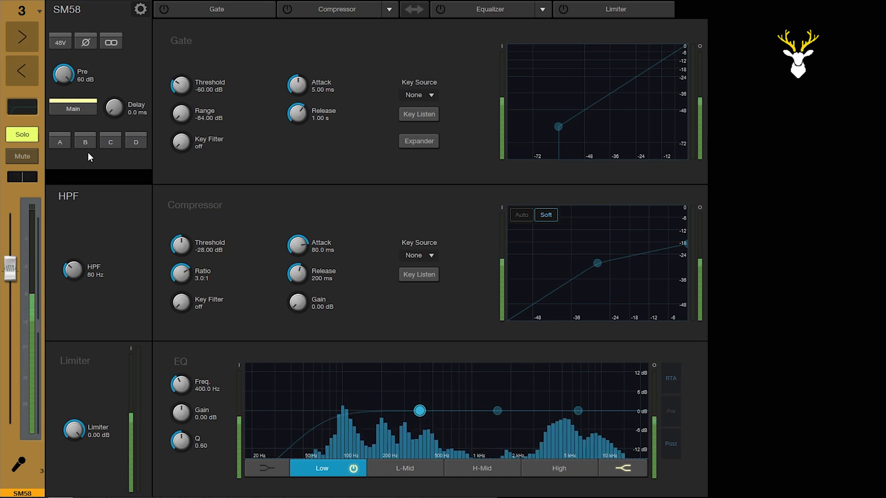
pyautogui.scroll(-6, 81, 81)
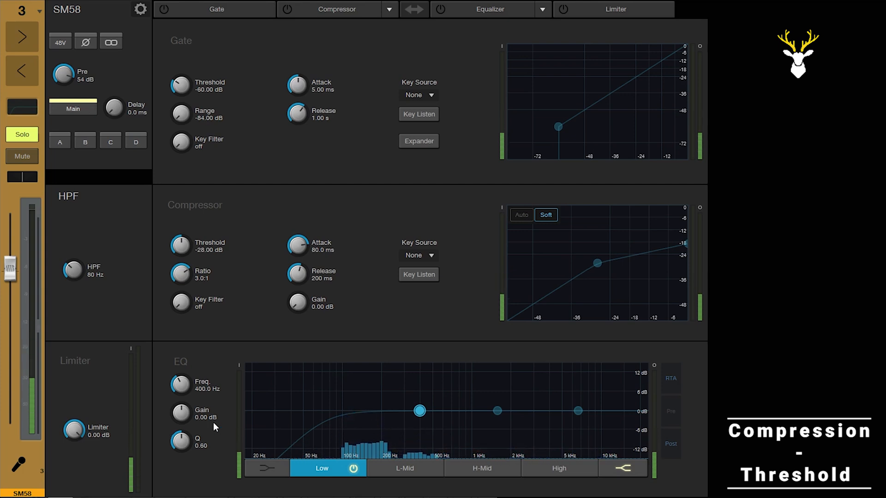
# - Lower the compressor threshold to -48 dB
pyautogui.doubleClick(217, 250)
pyautogui.write('-48')
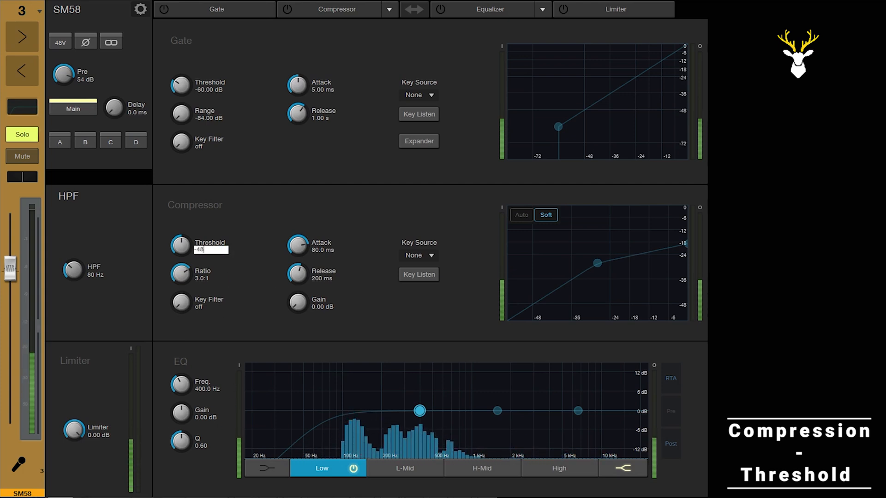
pyautogui.press('Return')
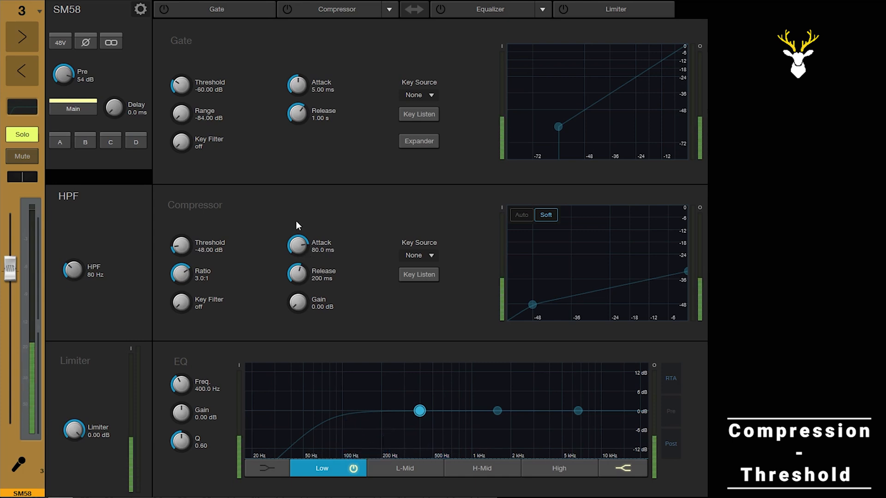
# - Raise the compressor threshold to -10 dB and on to -8 dB
pyautogui.click(207, 249)
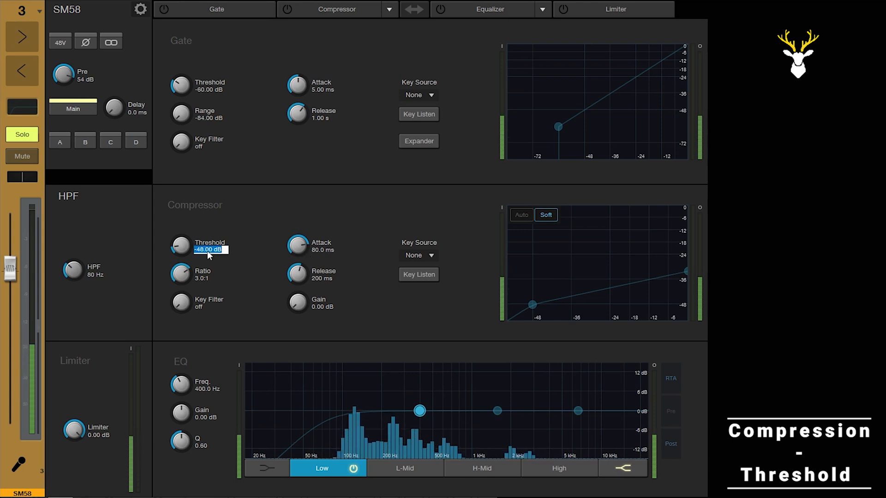
pyautogui.write('-10')
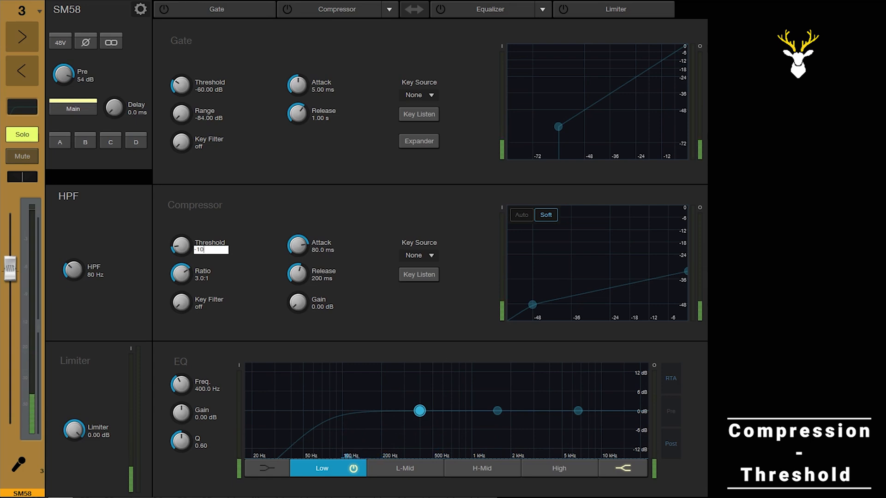
pyautogui.press('Return')
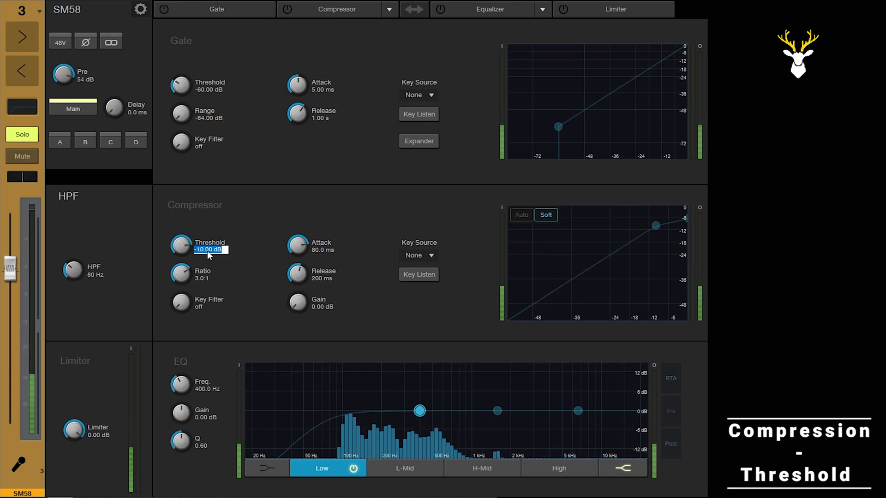
pyautogui.write('-8')
pyautogui.press('Return')
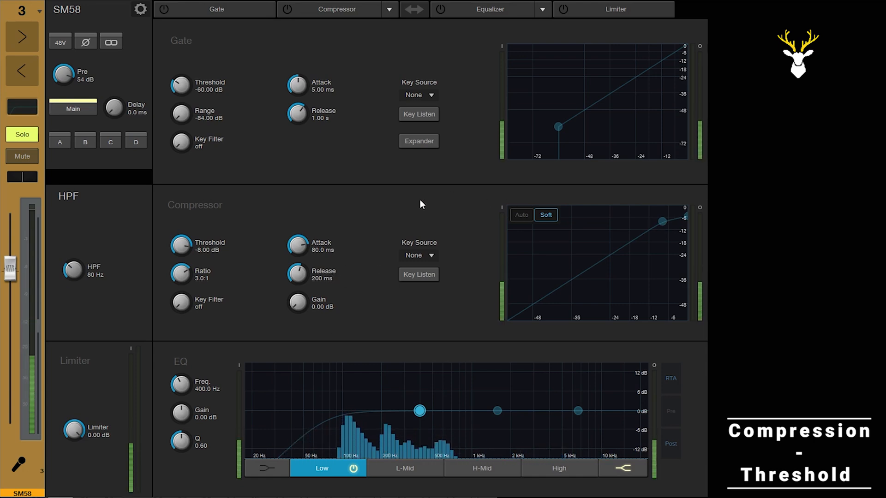
# - Set the compressor threshold to -28 dB
pyautogui.click(210, 250)
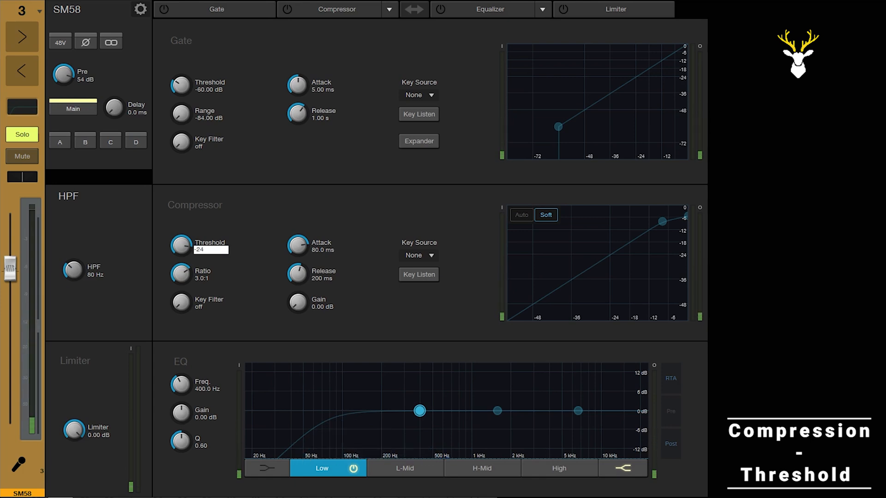
pyautogui.write('-28')
pyautogui.press('Return')
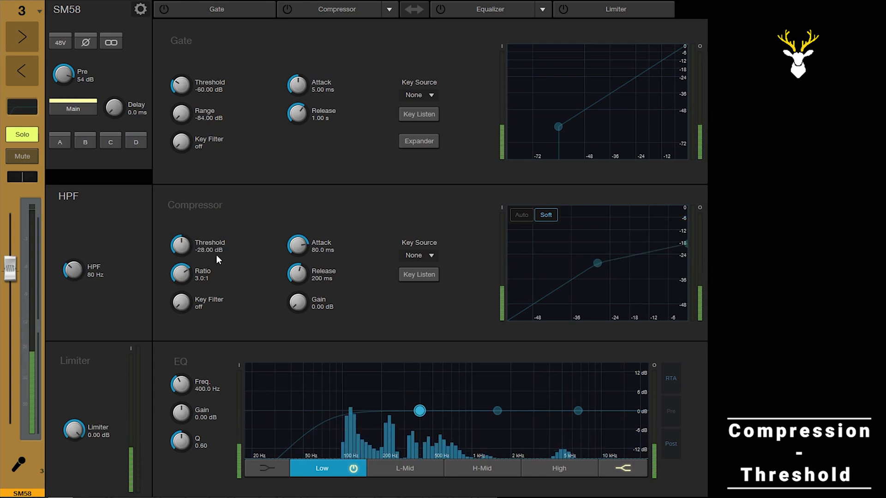
pyautogui.click(251, 216)
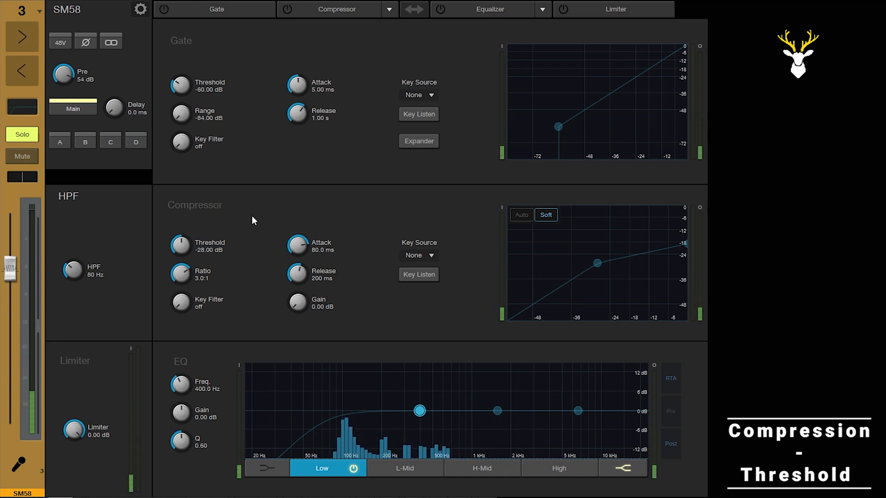
# - Turn the compressor ratio all the way up to limit
pyautogui.click(208, 282)
pyautogui.click(285, 204)
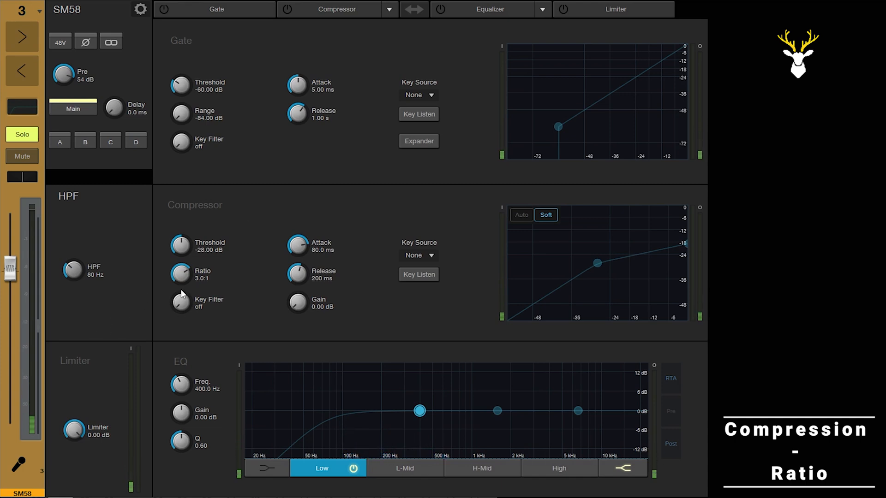
pyautogui.moveTo(181, 272); pyautogui.dragTo(189, 183)
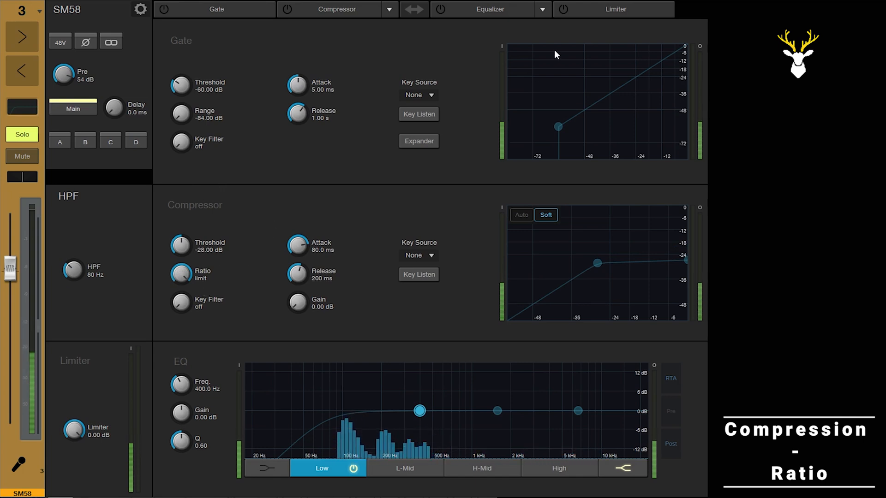
# - Set the compressor ratio to 3.0:1
pyautogui.click(193, 280)
pyautogui.write('3.0:1')
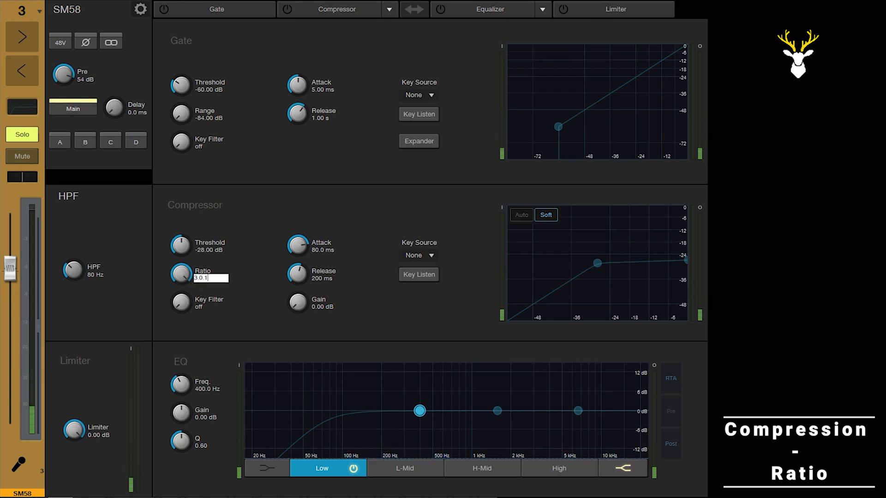
pyautogui.press('Return')
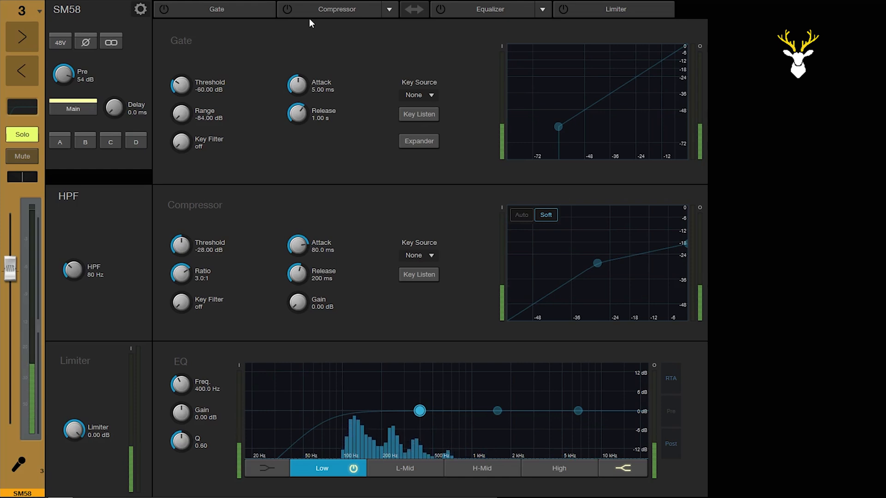
# - Enable the compressor and sweep its threshold down to about -44 dB and back up to 0 dB
pyautogui.click(287, 9)
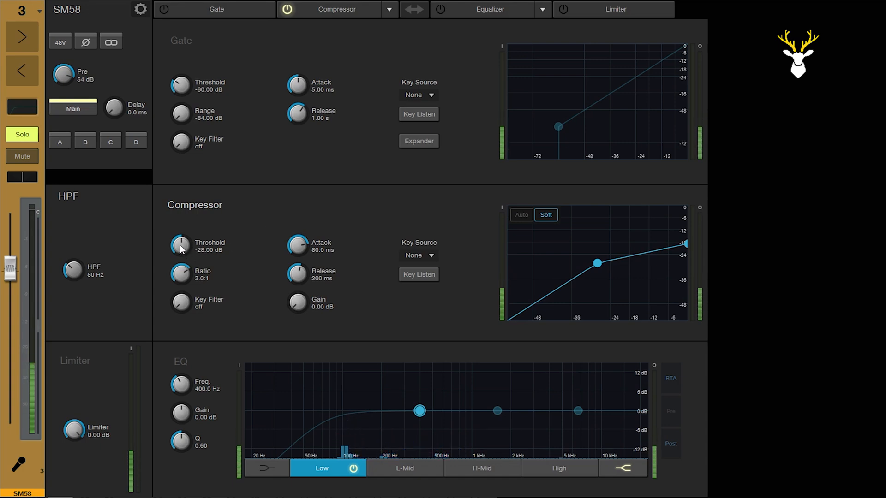
pyautogui.moveTo(184, 248); pyautogui.dragTo(187, 283)
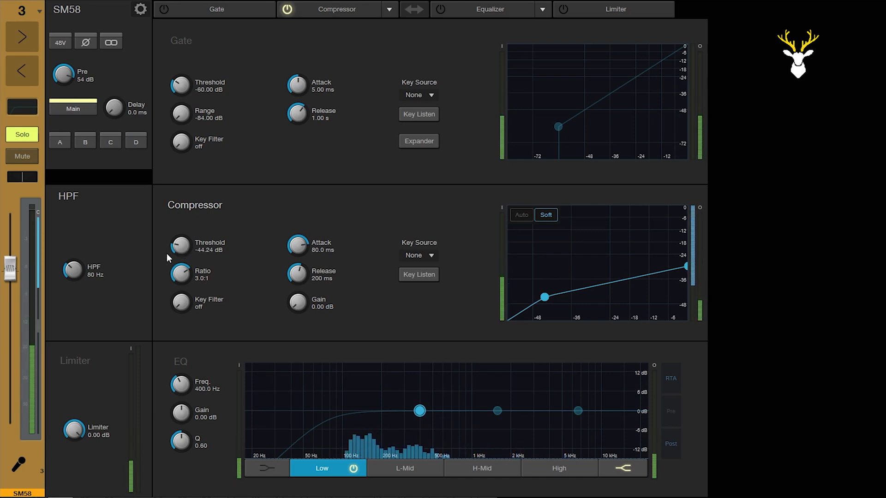
pyautogui.moveTo(181, 249); pyautogui.dragTo(196, 160)
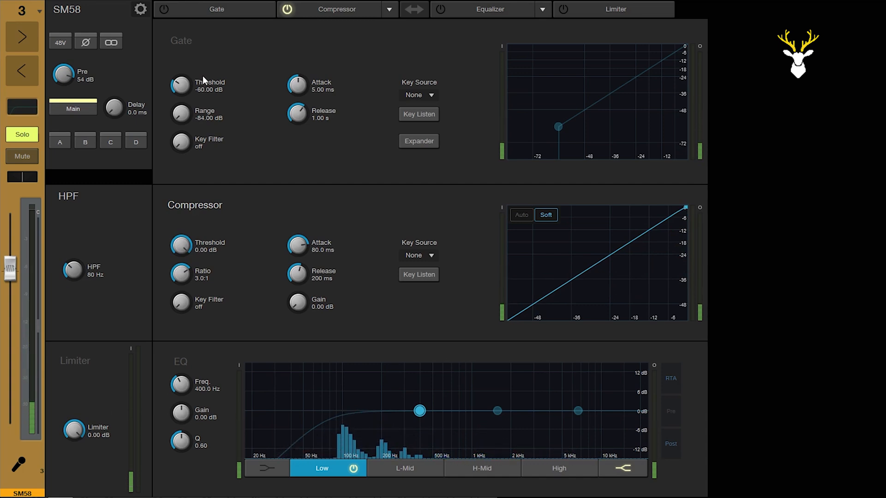
# - Set the active compressor's threshold to -24 dB
pyautogui.click(199, 253)
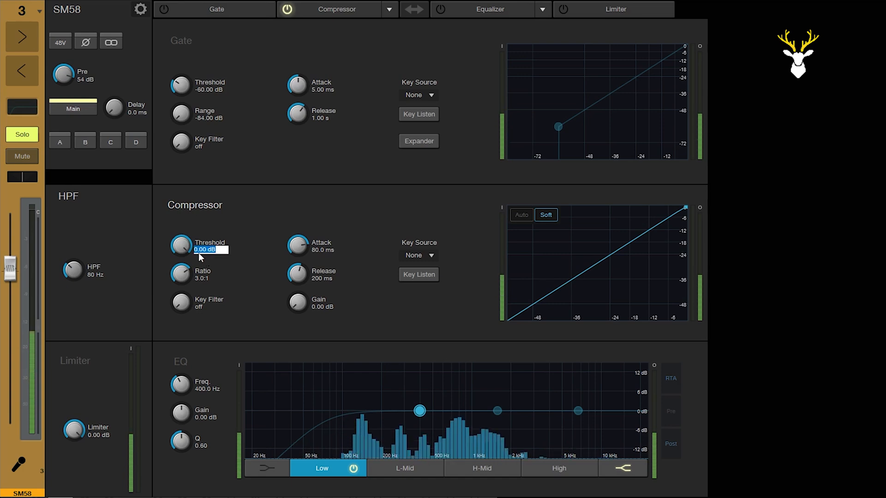
pyautogui.write('-24')
pyautogui.press('Return')
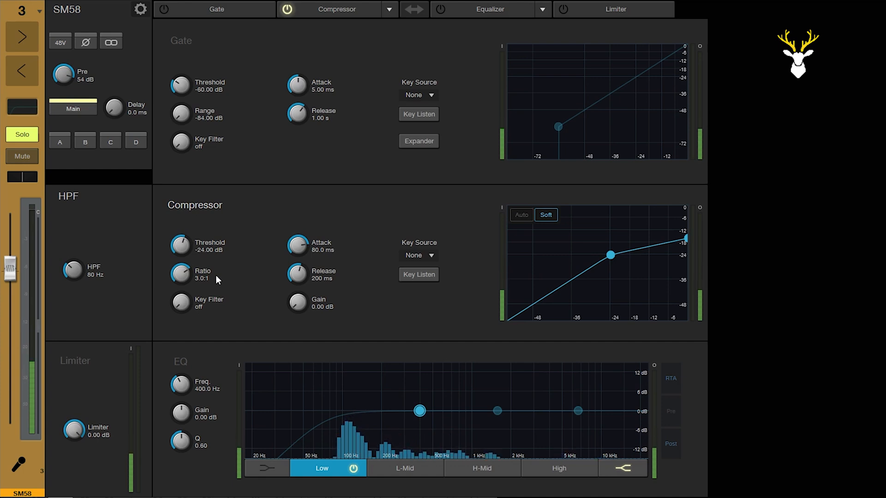
# - Lower the compressor threshold to -32 dB
pyautogui.click(206, 253)
pyautogui.write('-32')
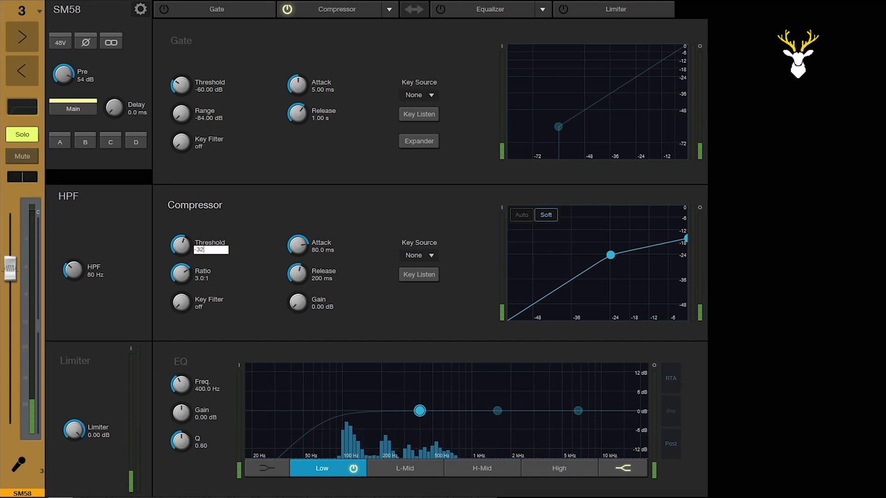
pyautogui.press('Return')
# - Set the compressor ratio to 2.0:1
pyautogui.click(201, 281)
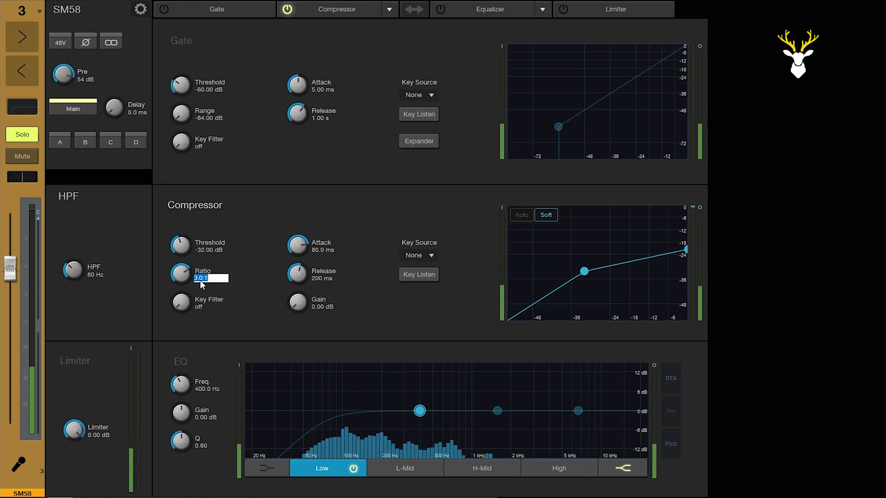
pyautogui.write('1')
pyautogui.write('2.')
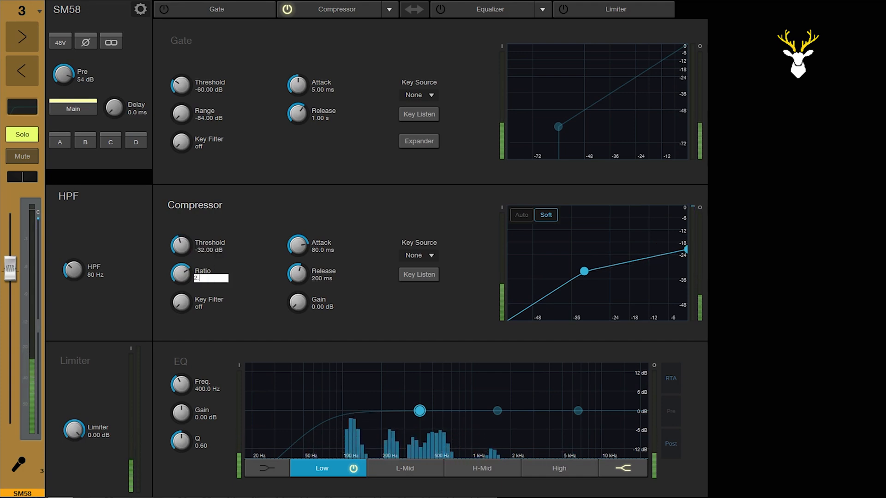
pyautogui.press('Return')
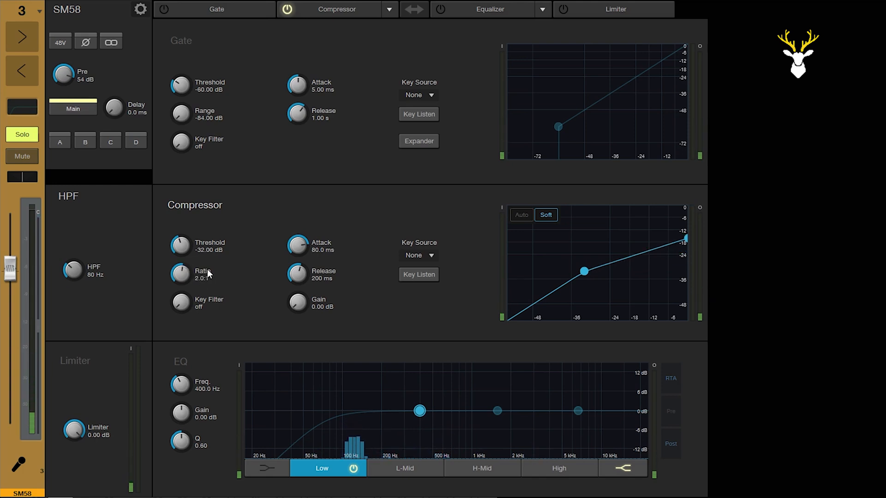
# - Lower the compressor ratio to 1.0 and raise it gradually through 1.2:1 up to 5.8:1
pyautogui.write('1.0')
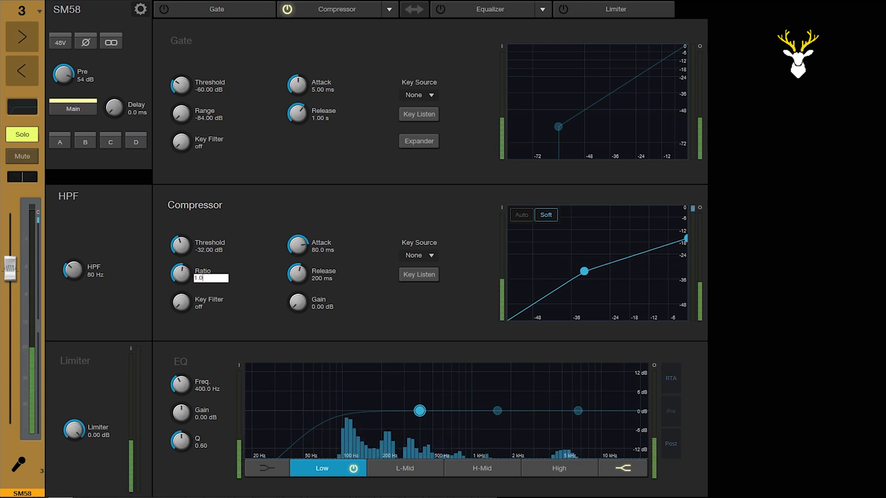
pyautogui.press('Return')
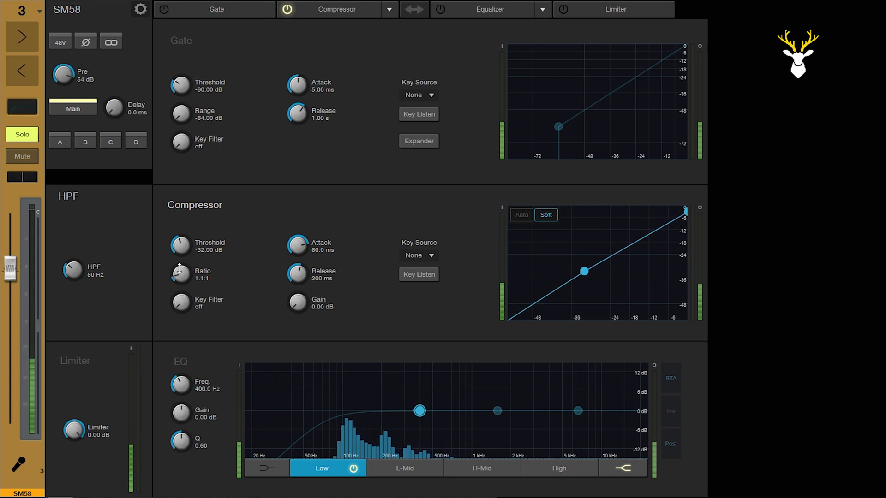
pyautogui.moveTo(180, 278); pyautogui.dragTo(178, 258)
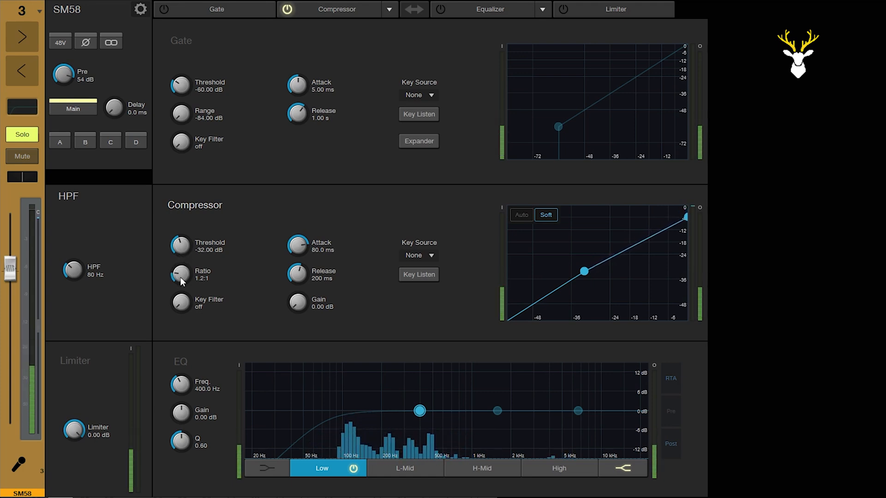
pyautogui.moveTo(180, 277); pyautogui.dragTo(189, 220)
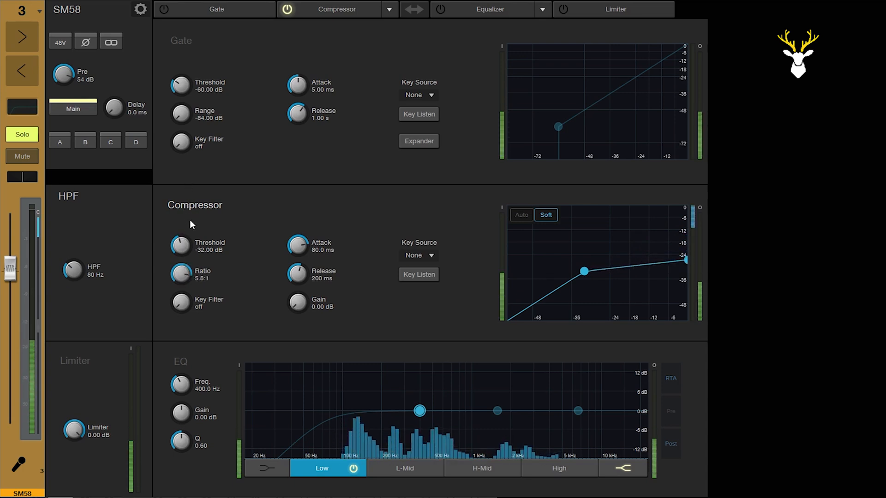
# - Raise the compressor threshold to -24 dB
pyautogui.moveTo(187, 250); pyautogui.dragTo(187, 245)
pyautogui.doubleClick(196, 250)
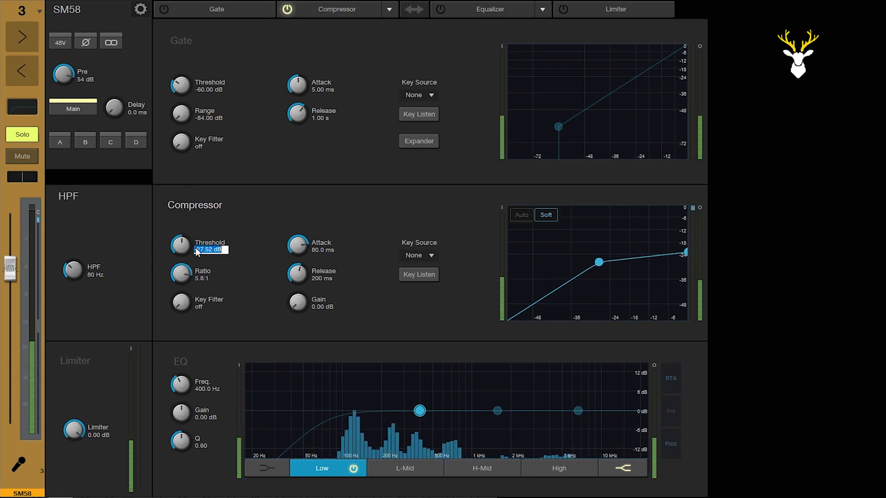
pyautogui.write('-24')
pyautogui.press('Return')
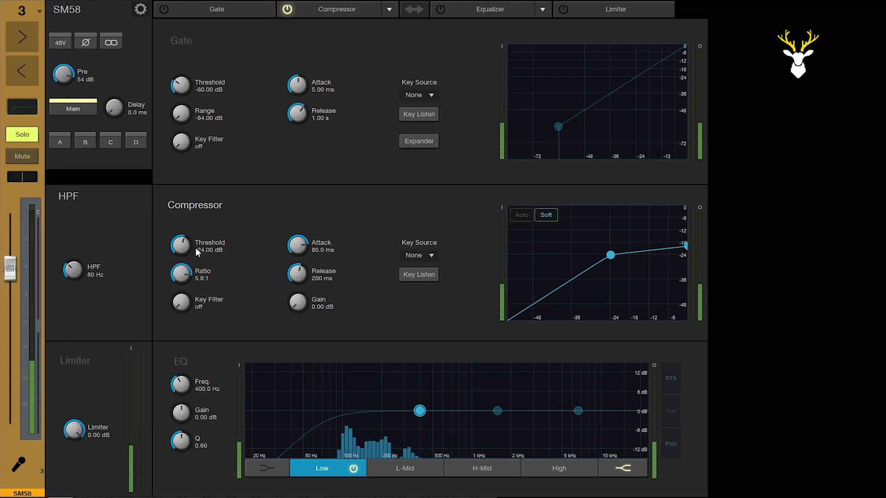
# - Set the compressor ratio to 6.0:1
pyautogui.doubleClick(202, 279)
pyautogui.write('6.')
pyautogui.press('Return')
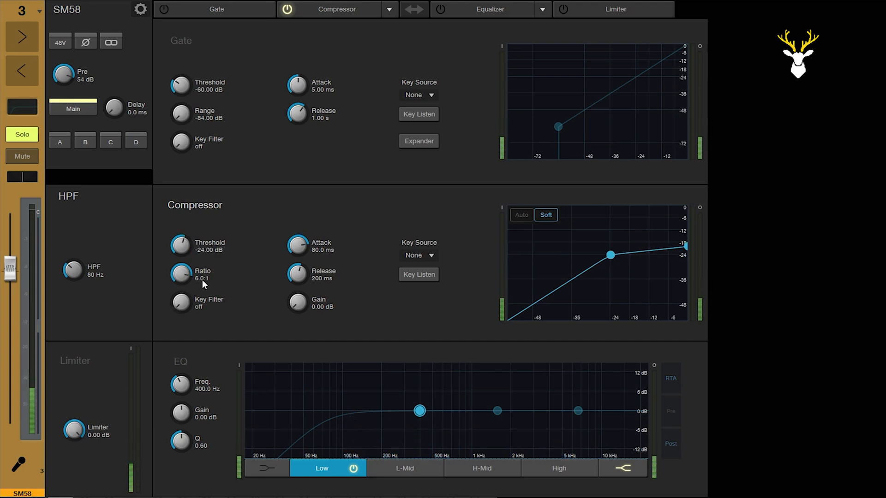
# - Raise the compressor ratio all the way to limit, and finish by setting it to 10.0:1
pyautogui.moveTo(185, 273); pyautogui.dragTo(184, 222)
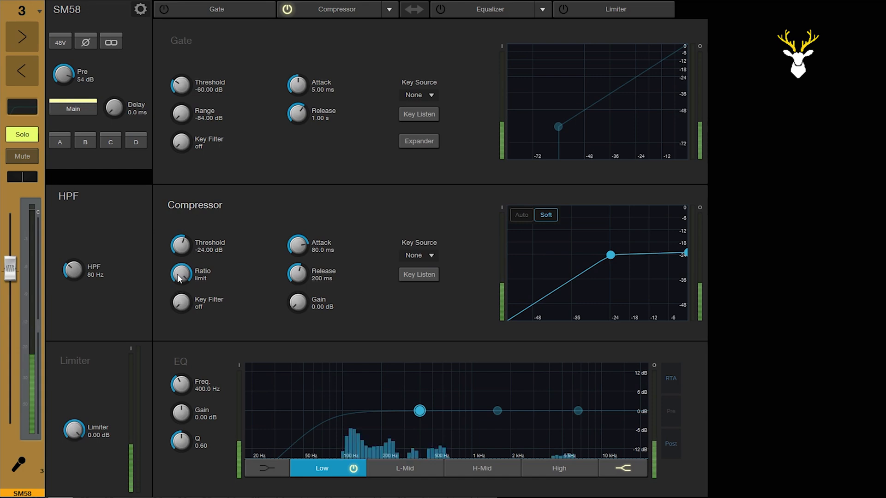
pyautogui.doubleClick(190, 279)
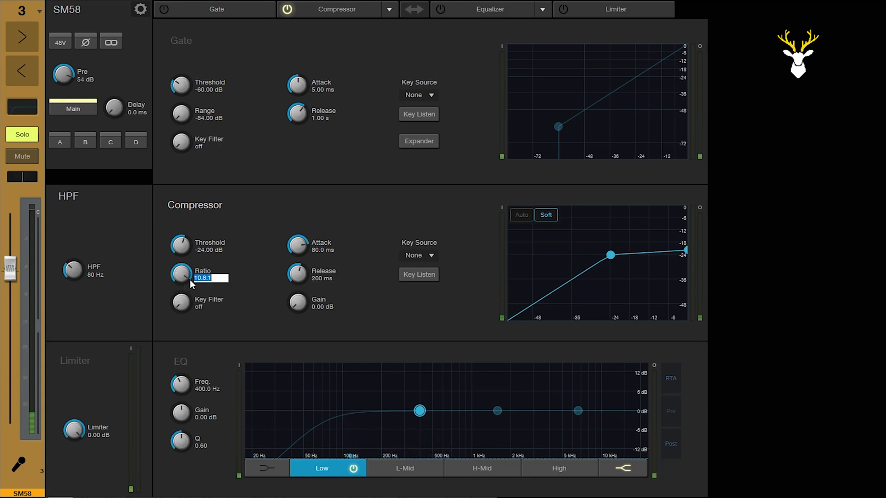
pyautogui.write('10.0')
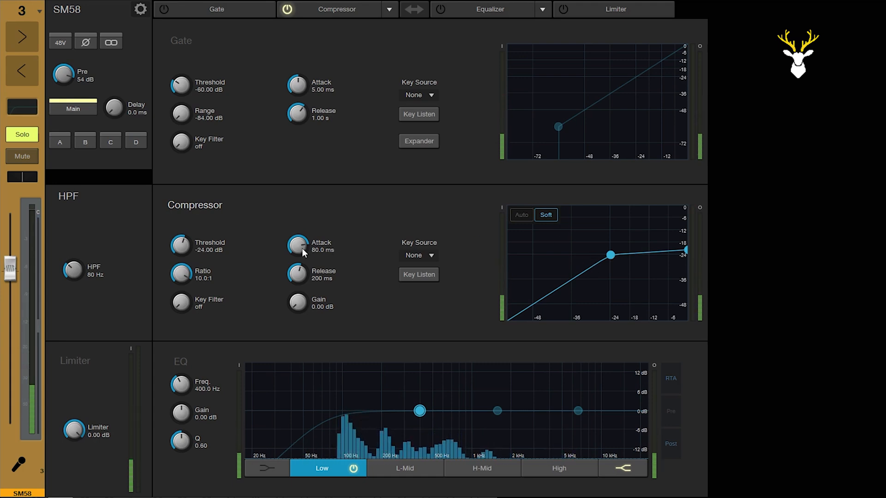
# - Sweep the compressor attack down to about 1.14 ms and up to 150 ms, and return it to 80 ms
pyautogui.moveTo(302, 248); pyautogui.dragTo(297, 313)
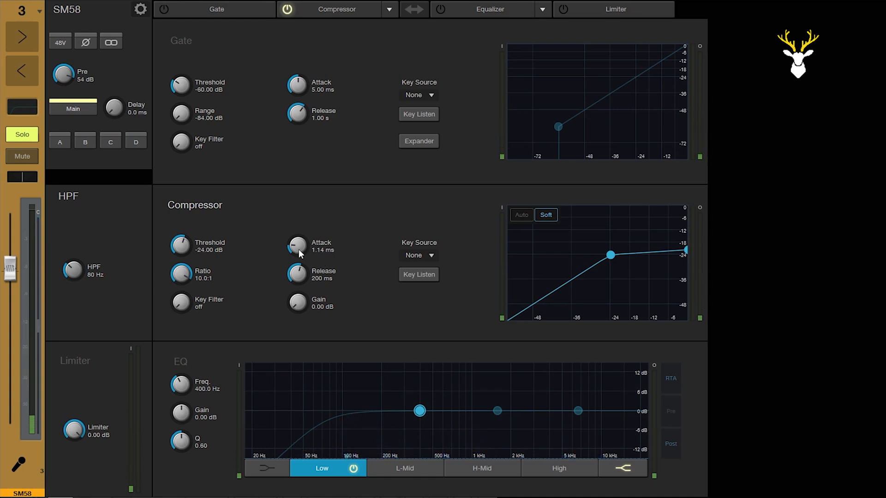
pyautogui.moveTo(298, 249); pyautogui.dragTo(298, 228)
pyautogui.moveTo(308, 197); pyautogui.dragTo(300, 136)
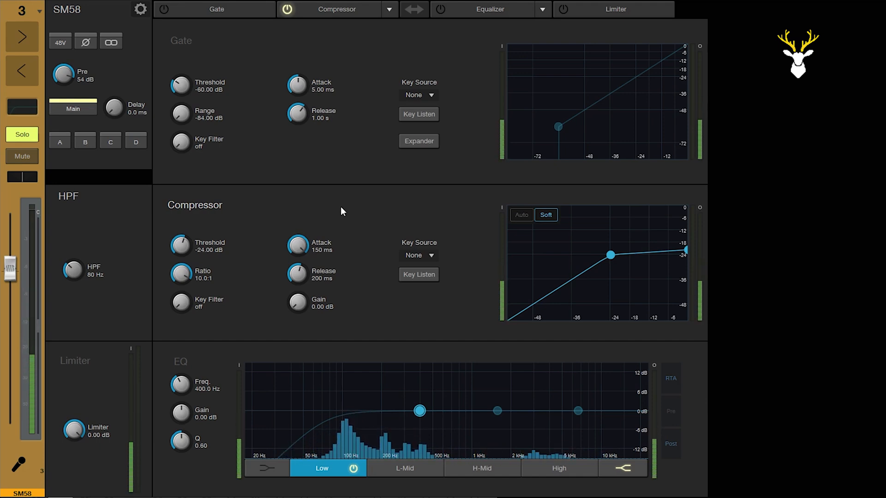
pyautogui.write('80')
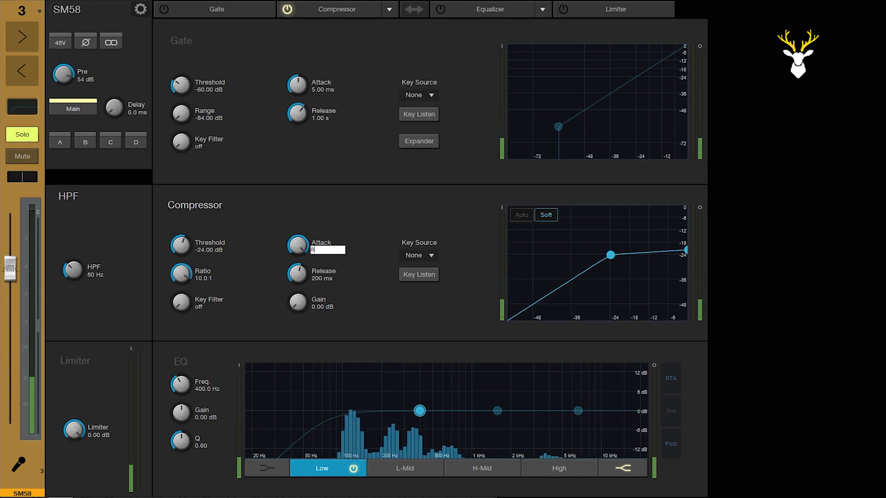
pyautogui.press('Return')
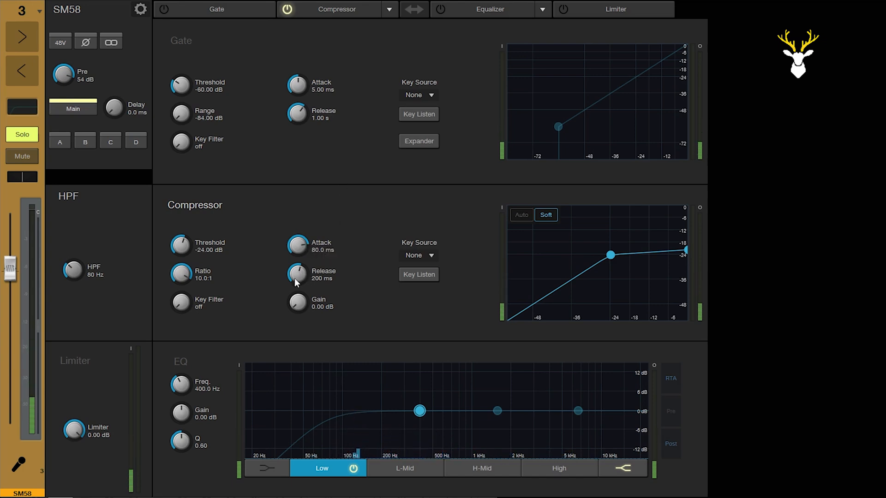
# - Sweep the compressor release down to about 2.70 ms and up to 900 ms, and return it to 200 ms
pyautogui.moveTo(301, 277); pyautogui.dragTo(303, 312)
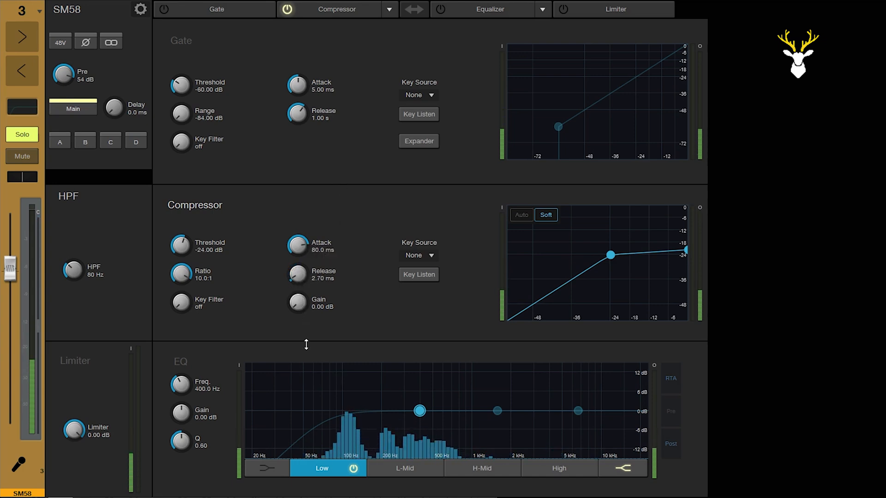
pyautogui.moveTo(306, 344); pyautogui.dragTo(306, 382)
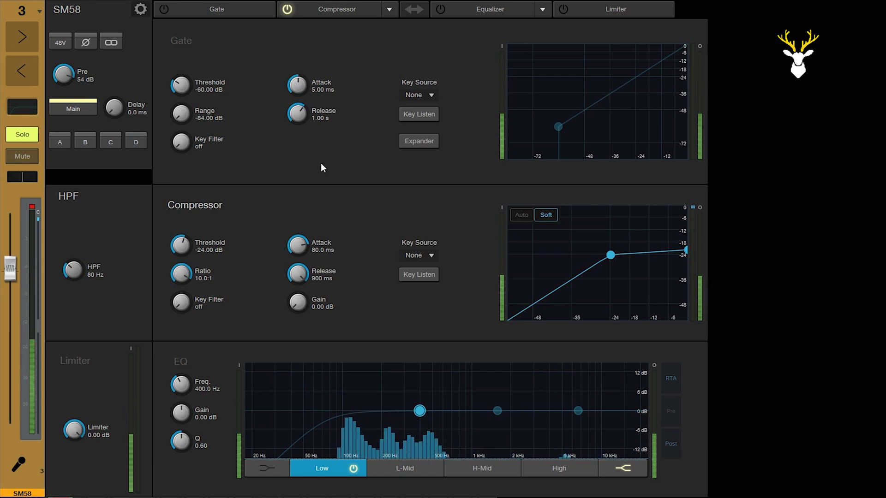
pyautogui.write('200')
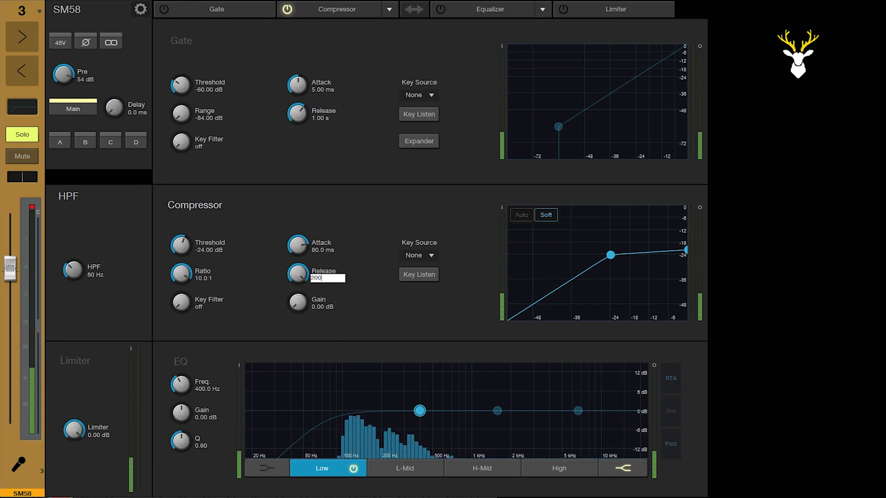
pyautogui.press('Return')
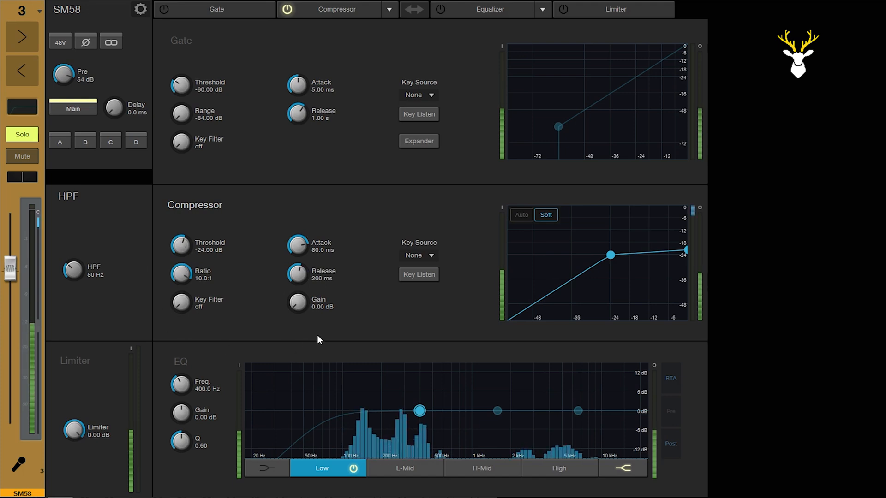
# - Set the compressor ratio to 3.0:1
pyautogui.click(204, 278)
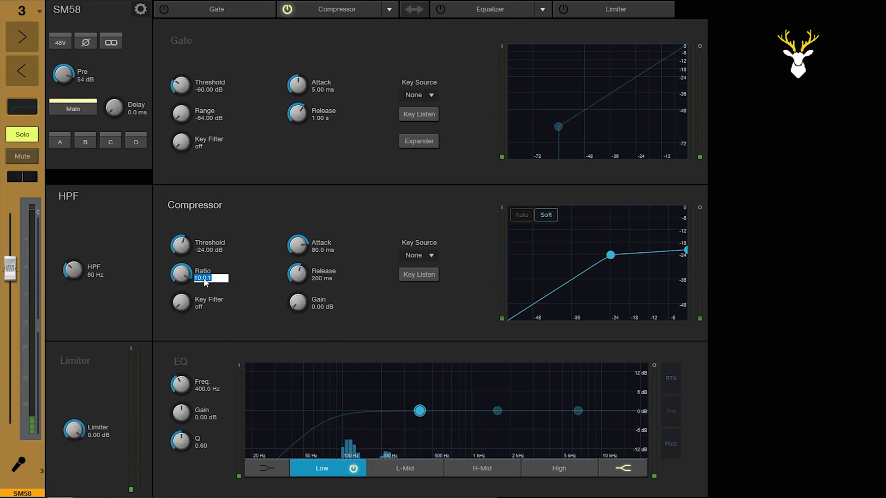
pyautogui.write('3.0:1')
pyautogui.press('Return')
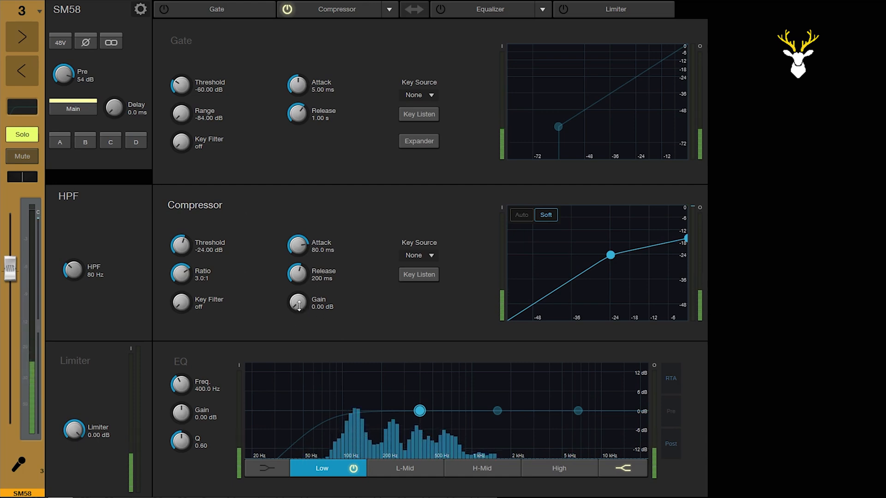
# - Raise the compressor makeup gain to about 17.36 dB, lower it again, and set it to 2 dB
pyautogui.moveTo(297, 323); pyautogui.dragTo(300, 244)
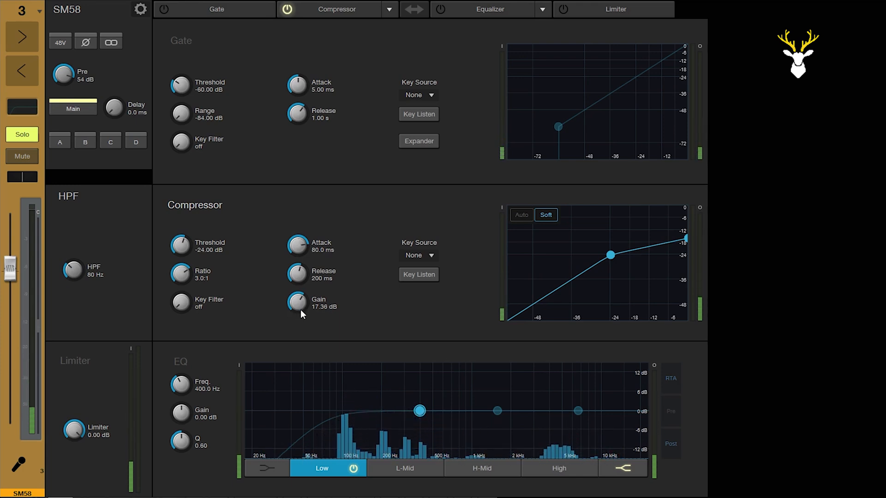
pyautogui.moveTo(301, 309); pyautogui.dragTo(301, 337)
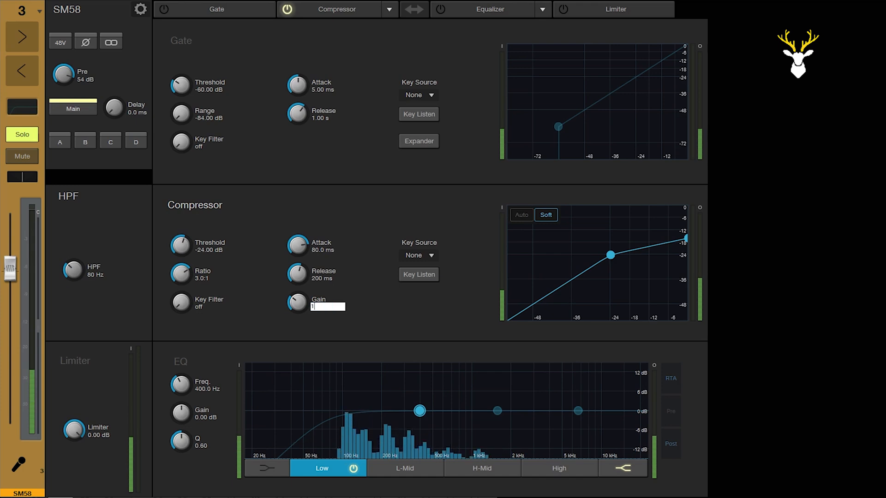
pyautogui.write('2')
pyautogui.press('Return')
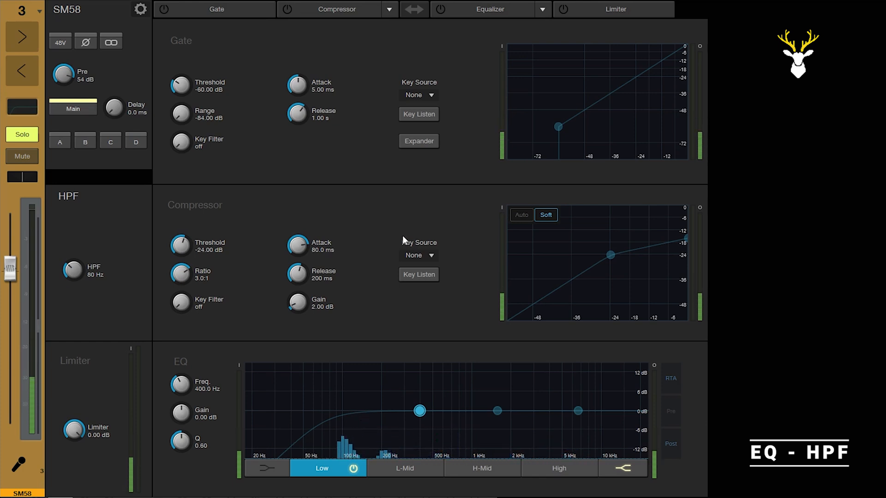
# - Set the channel's high-pass filter to 100 Hz
pyautogui.click(95, 277)
pyautogui.write('1')
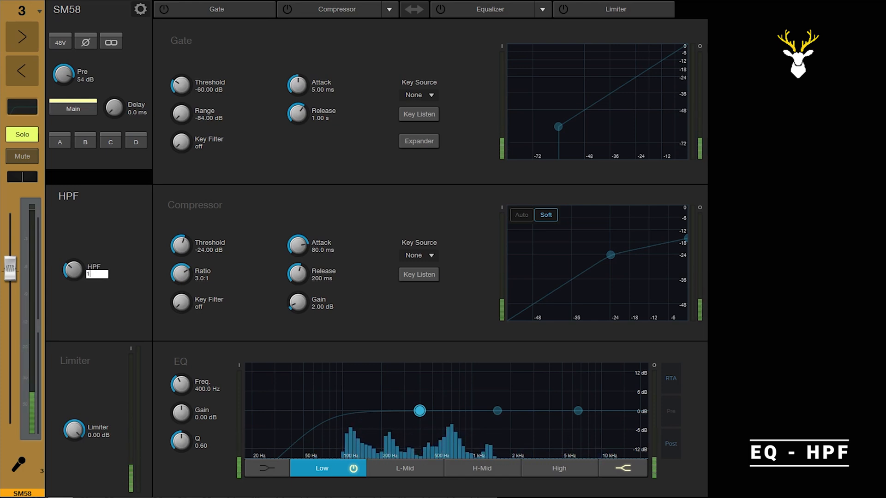
pyautogui.write('00')
pyautogui.press('Return')
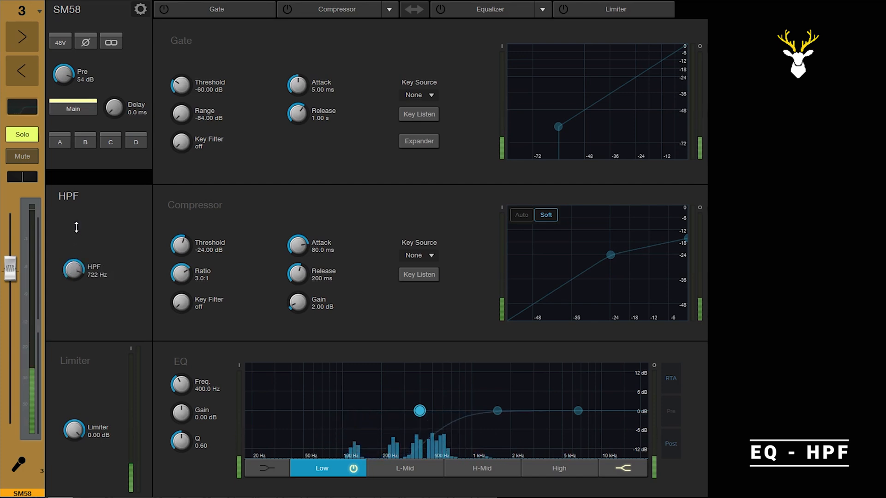
# - Sweep the high-pass filter down through about 336 Hz and return it to exactly 100 Hz
pyautogui.moveTo(75, 201); pyautogui.dragTo(74, 266)
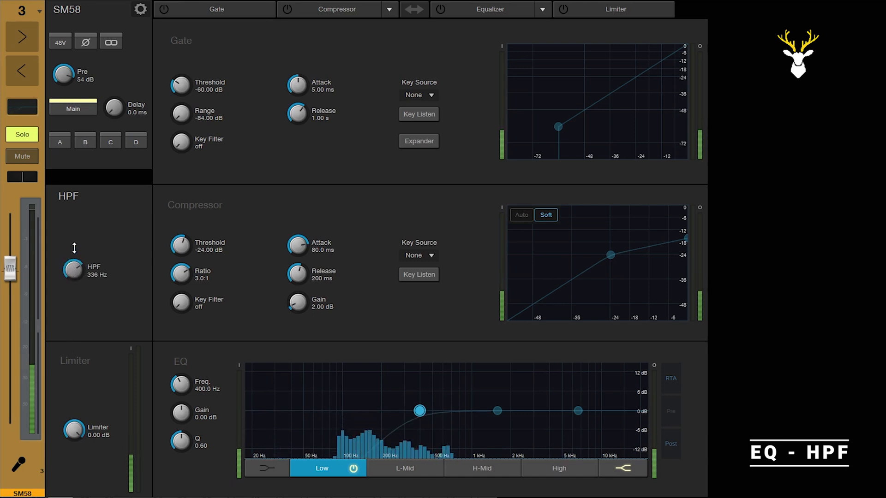
pyautogui.doubleClick(97, 275)
pyautogui.write('100')
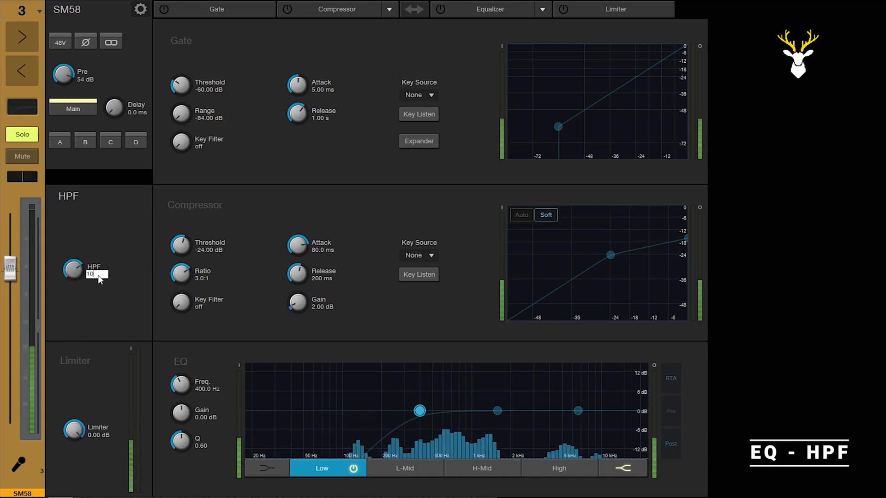
pyautogui.press('Return')
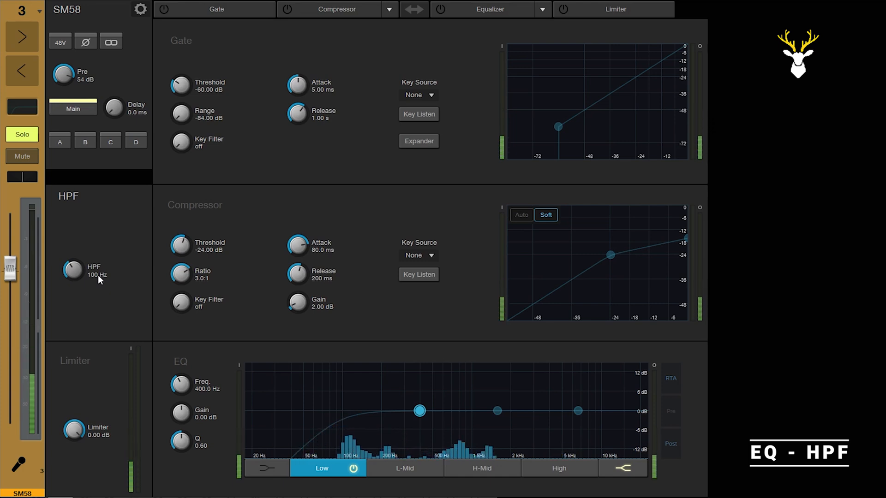
pyautogui.doubleClick(97, 275)
pyautogui.click(112, 229)
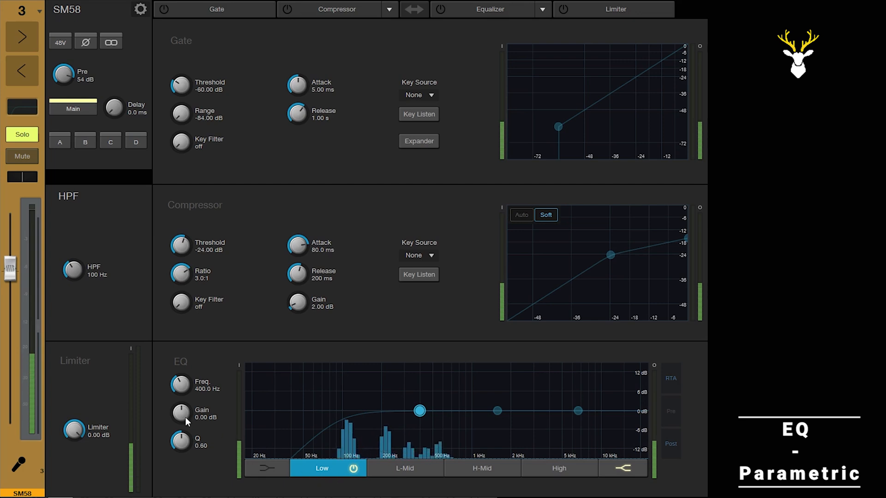
# - Enable the equalizer, cut the Low band at 400 Hz to -15 dB, and narrow its Q to about 2.65
pyautogui.click(440, 10)
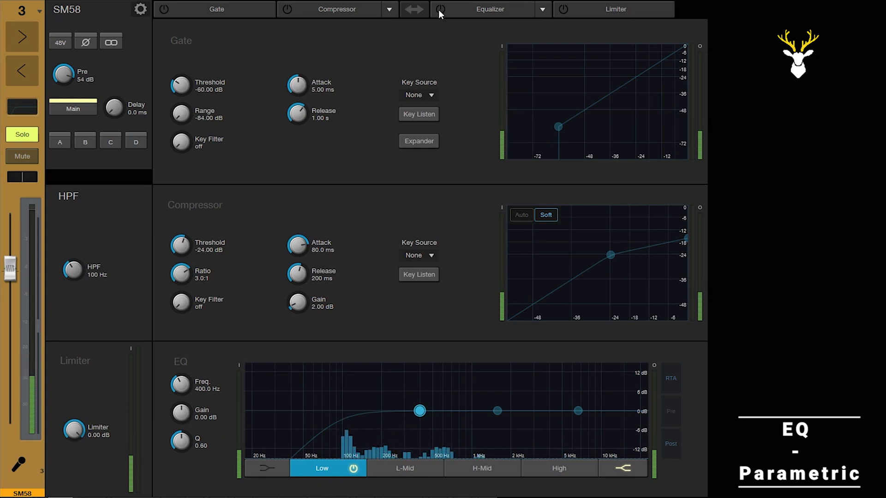
pyautogui.moveTo(181, 412); pyautogui.dragTo(180, 356)
pyautogui.moveTo(185, 451); pyautogui.dragTo(180, 497)
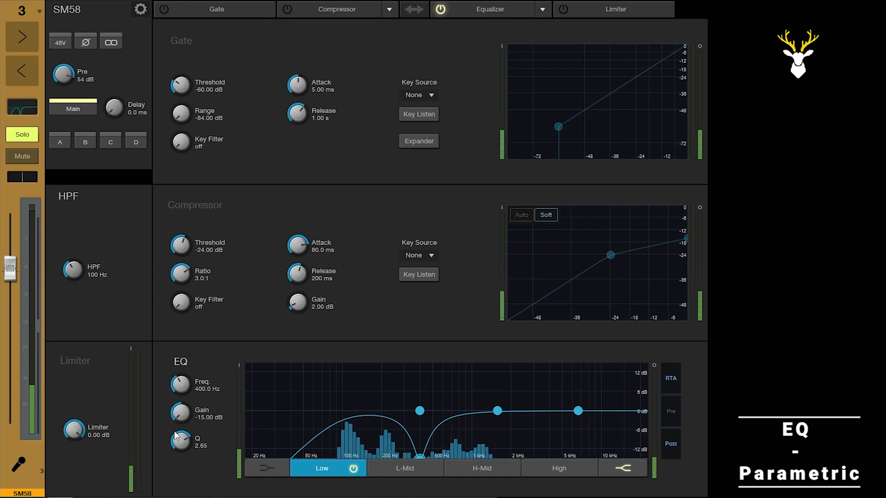
# - Boost the equalizer's Low band at 400 Hz, widen its Q to about 1.24, and set its gain to 4 dB
pyautogui.moveTo(185, 413); pyautogui.dragTo(188, 367)
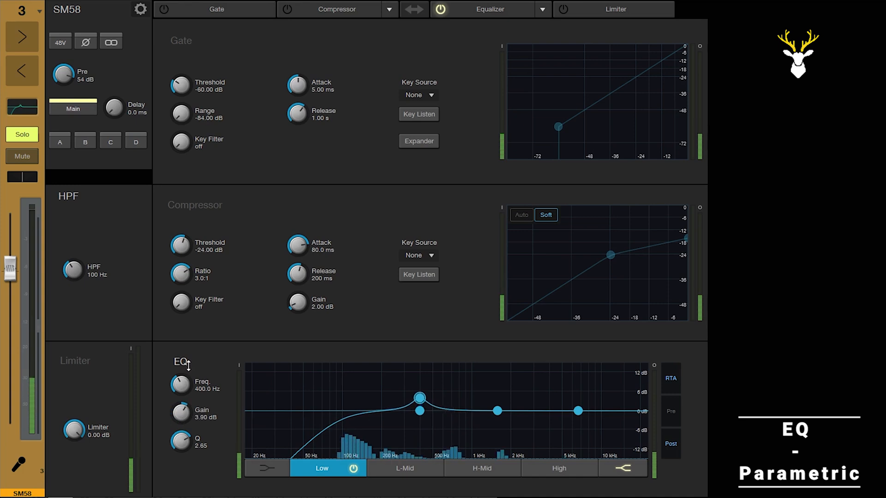
pyautogui.moveTo(188, 441); pyautogui.dragTo(187, 447)
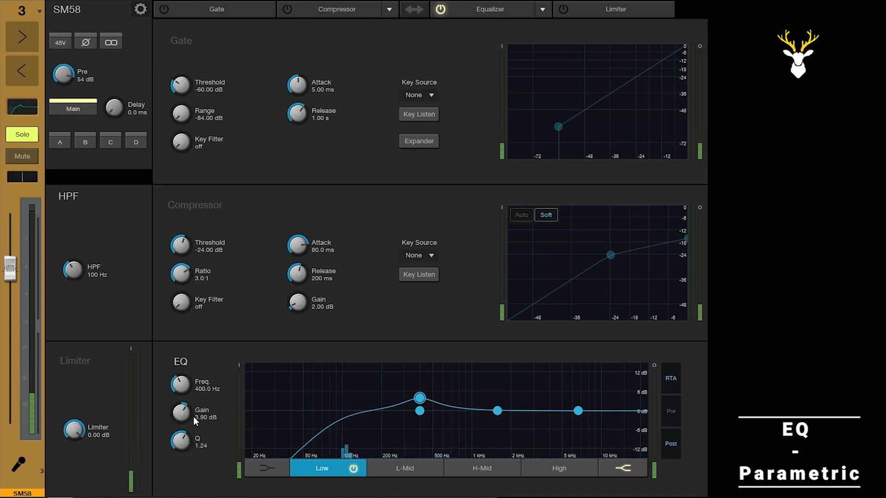
pyautogui.moveTo(184, 412); pyautogui.dragTo(184, 409)
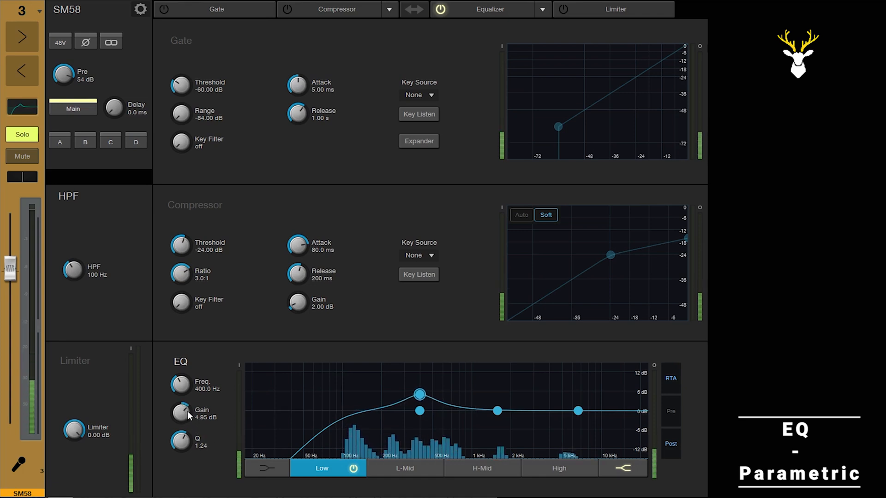
pyautogui.moveTo(187, 411)
pyautogui.mouseDown()
pyautogui.moveTo(182, 383)
pyautogui.moveTo(187, 422)
pyautogui.mouseUp()
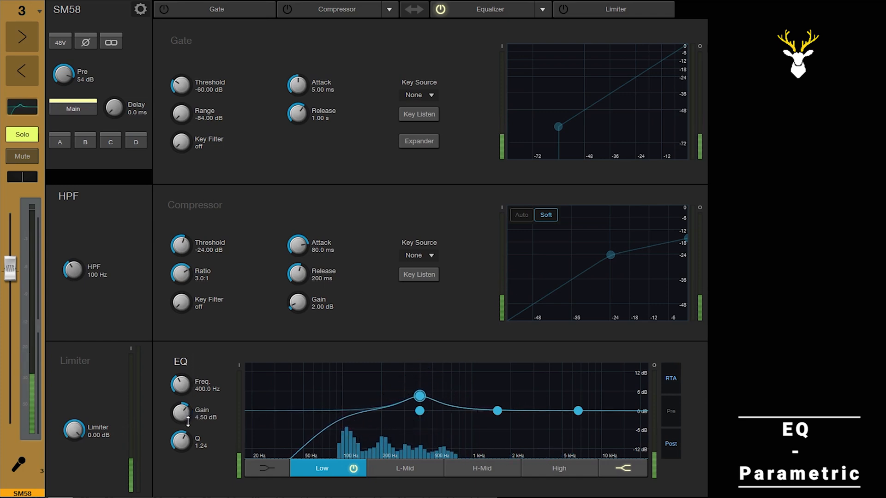
pyautogui.doubleClick(198, 421)
pyautogui.write('4')
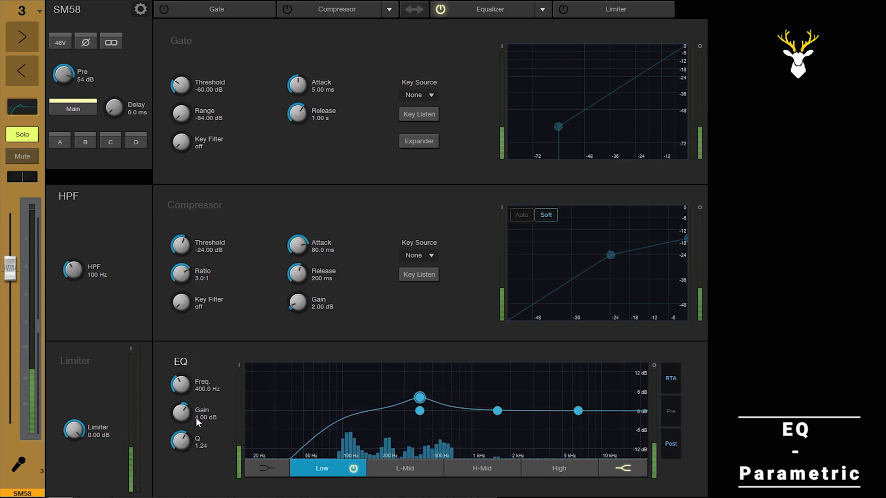
pyautogui.press('Return')
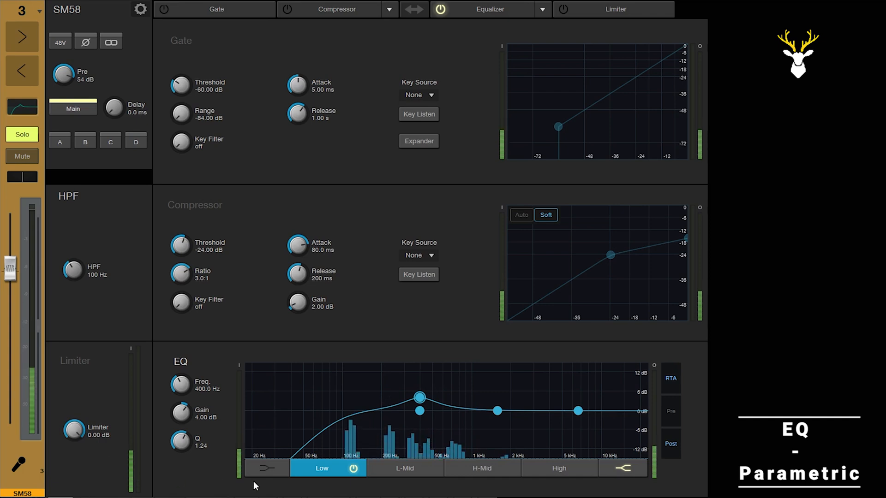
# - Boost the equalizer's H-Mid band at 1.50 kHz to about 3.45 dB and narrow its Q to about 6.69
pyautogui.click(454, 469)
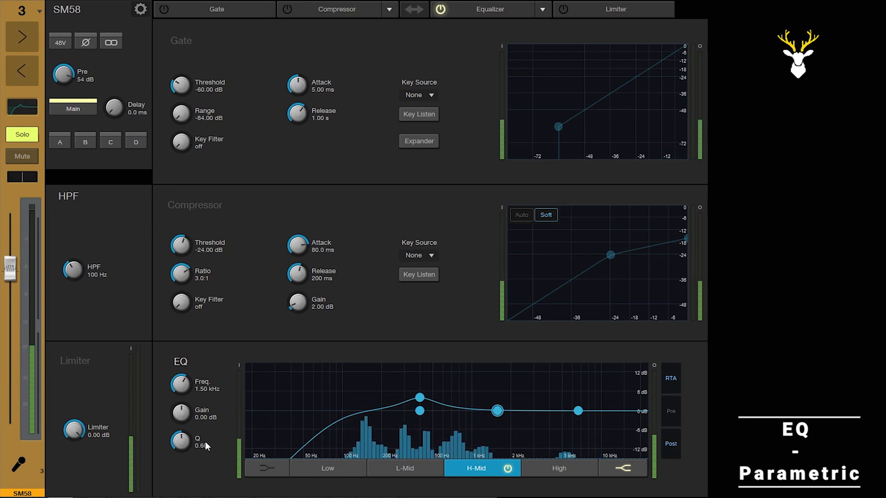
pyautogui.moveTo(183, 417); pyautogui.dragTo(187, 402)
pyautogui.moveTo(182, 439); pyautogui.dragTo(198, 421)
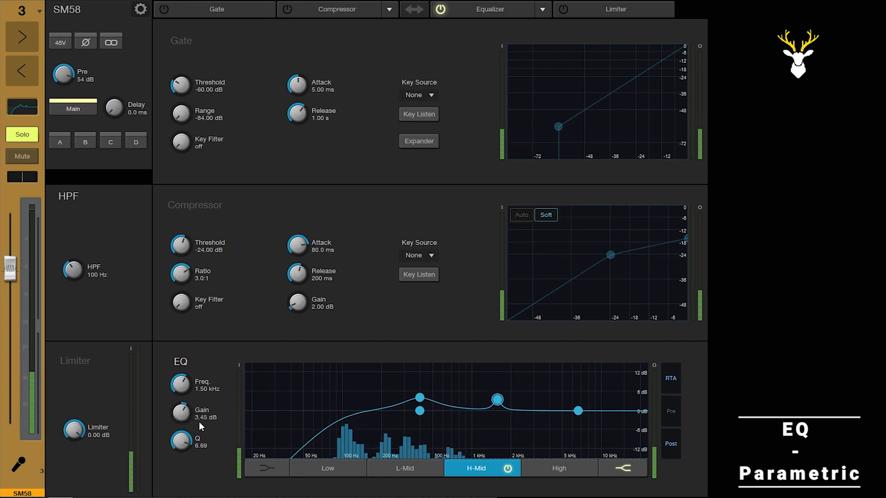
# - Set the H-Mid band's gain to 2 dB and raise it to 4 dB
pyautogui.click(203, 417)
pyautogui.write('2')
pyautogui.press('Return')
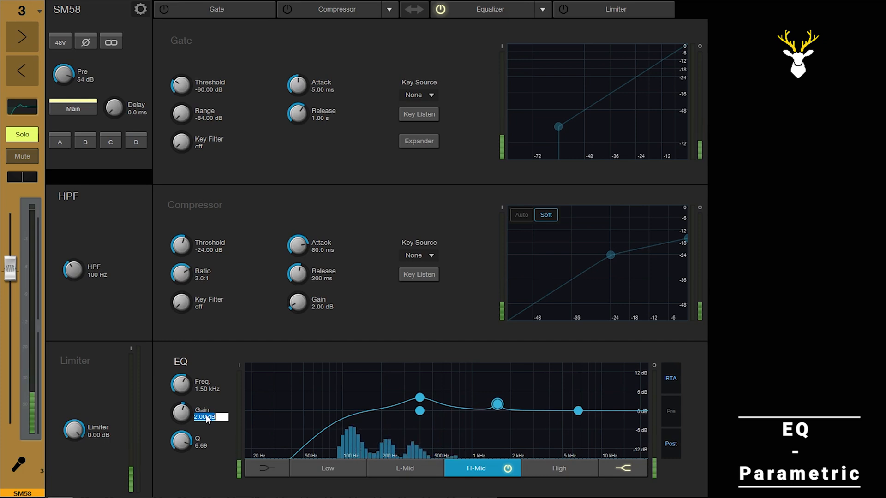
pyautogui.write('4')
pyautogui.press('Return')
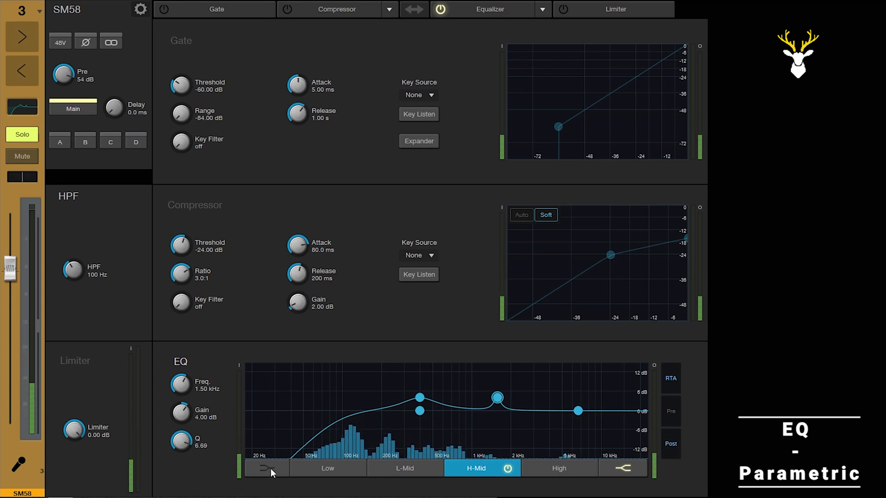
# - Swing the equalizer's High band gain at 6.00 kHz to 15 dB and -15 dB, and settle it at 4 dB
pyautogui.click(569, 467)
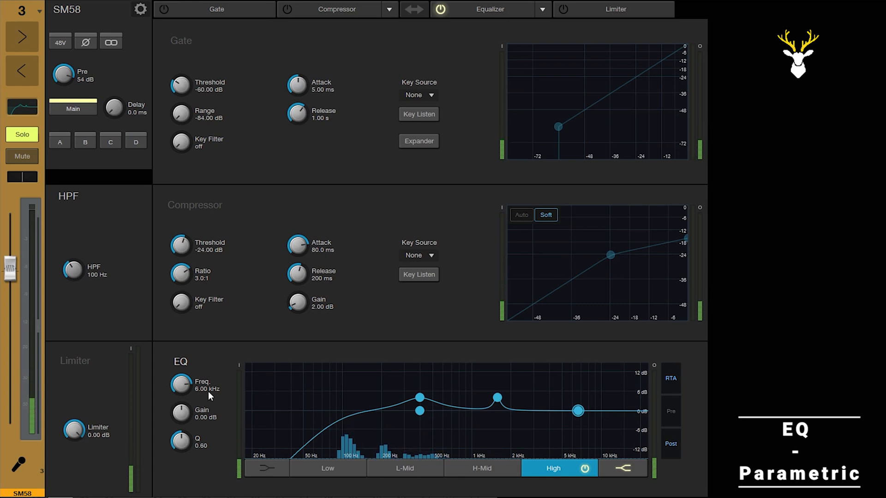
pyautogui.moveTo(180, 420); pyautogui.dragTo(182, 308)
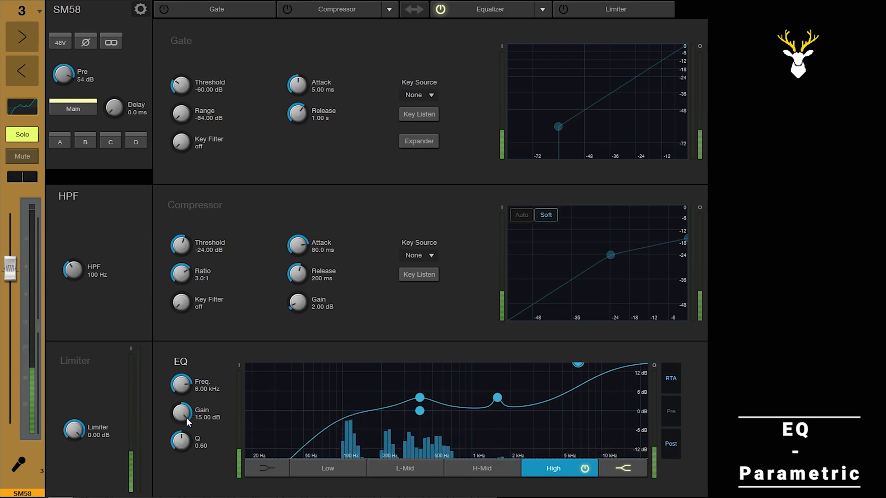
pyautogui.moveTo(184, 414); pyautogui.dragTo(182, 496)
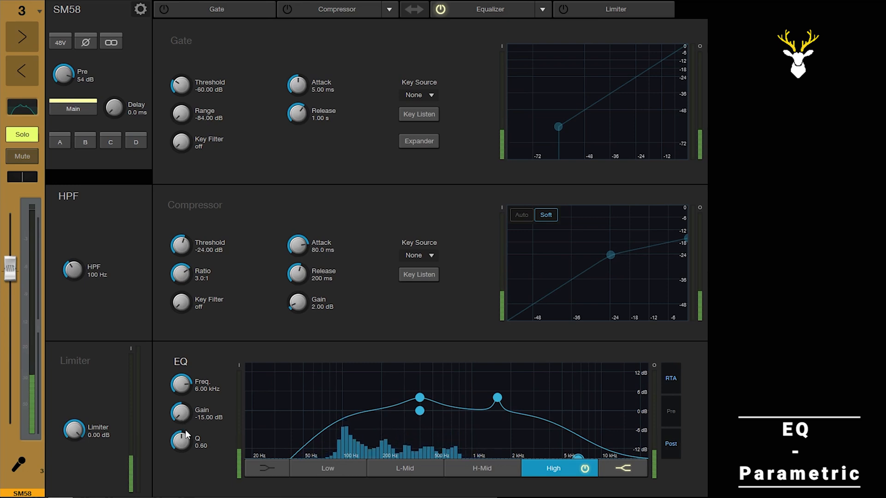
pyautogui.moveTo(184, 413); pyautogui.dragTo(188, 363)
pyautogui.doubleClick(200, 419)
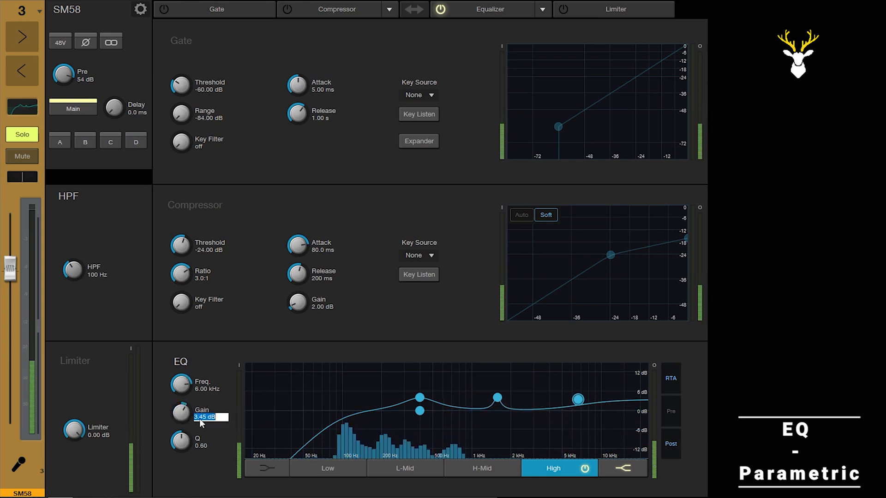
pyautogui.write('4')
pyautogui.press('Return')
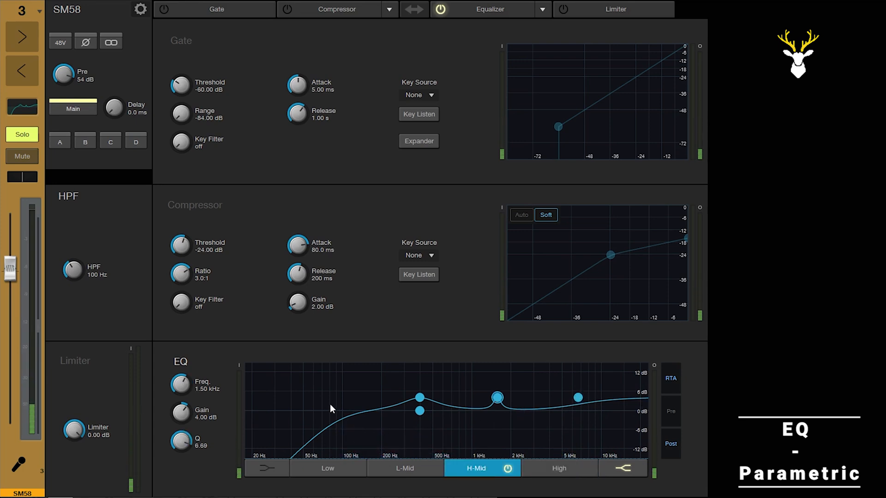
# - Set the gain of the equalizer's H-Mid band at 1.50 kHz to 2 dB
pyautogui.click(201, 417)
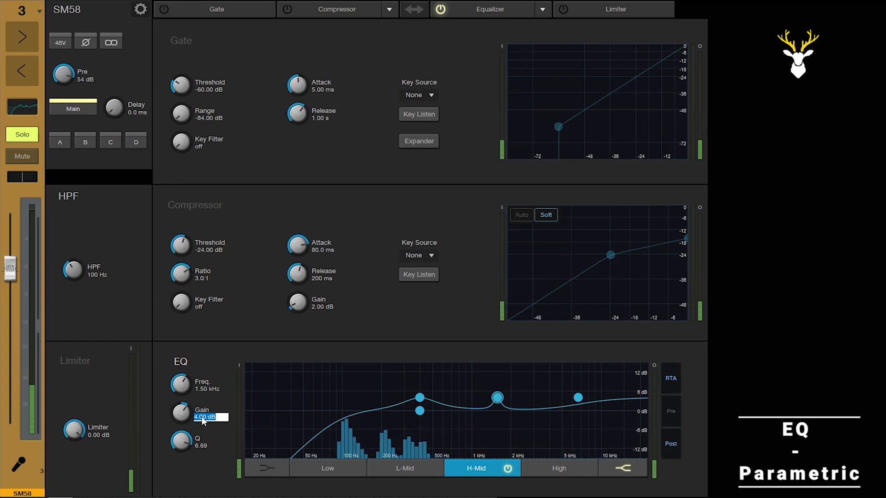
pyautogui.write('2')
pyautogui.press('Return')
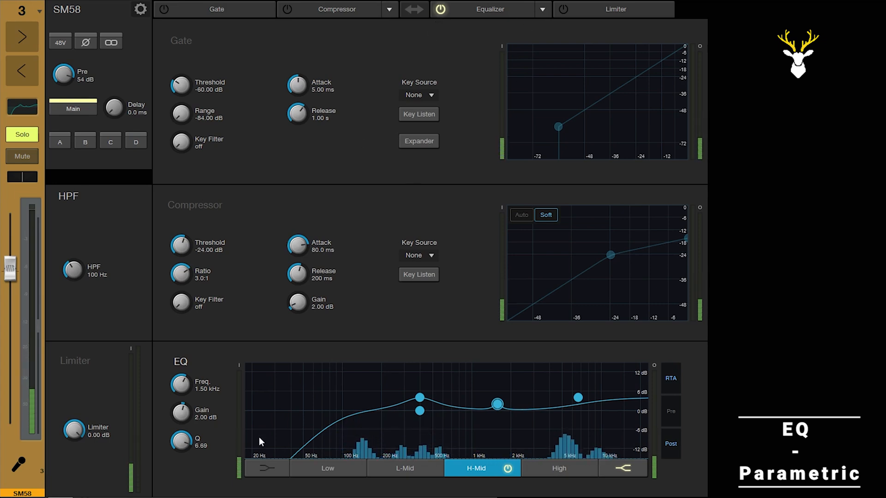
# - Review the frequency, gain and Q settings of the equalizer's L-Mid, Low and H-Mid bands in turn
pyautogui.click(391, 472)
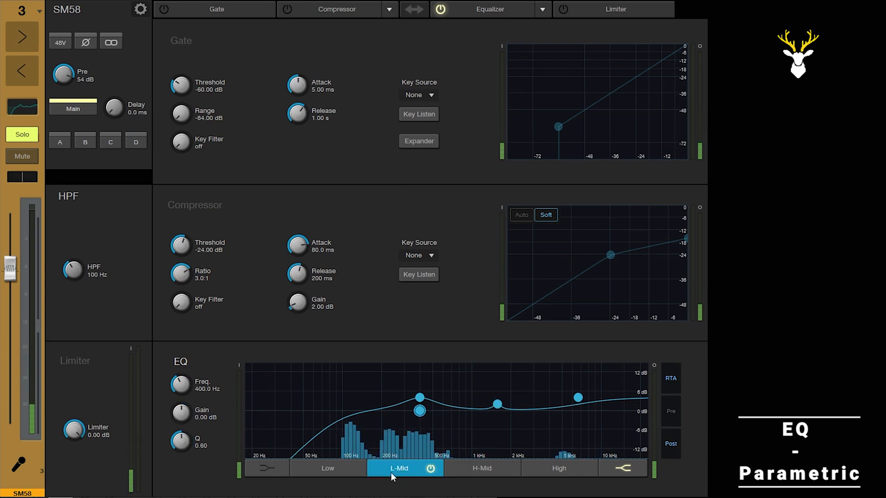
pyautogui.click(340, 473)
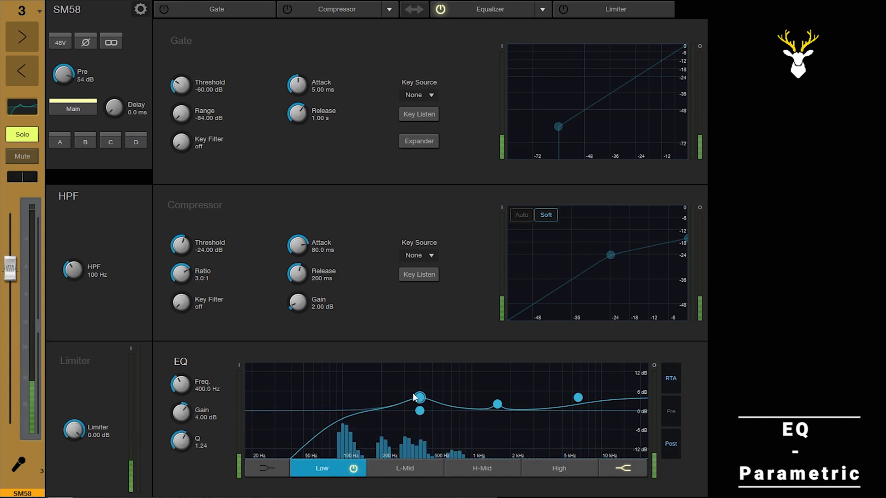
pyautogui.click(497, 405)
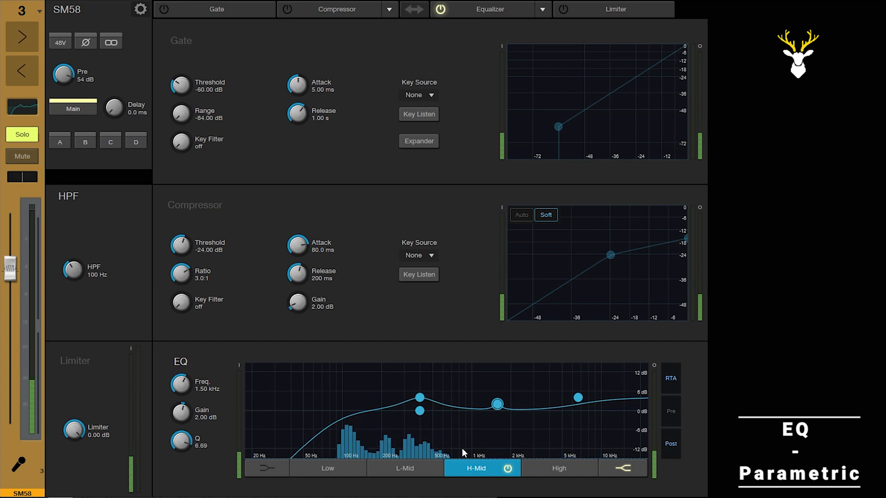